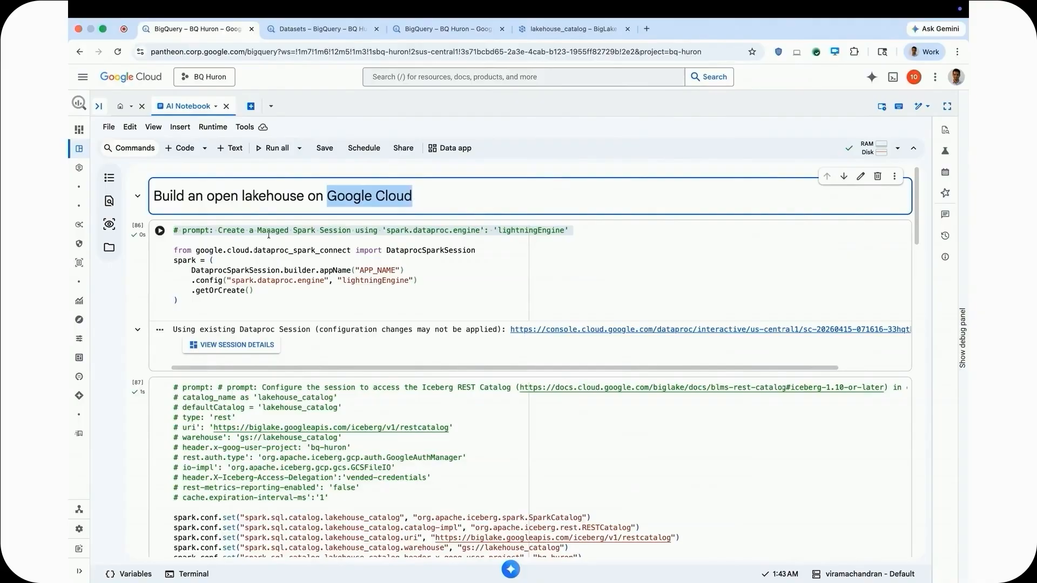
Generate a trial code cell from the existing Managed Spark Session prompt below the first cell, and delete that trial cell.
drag(257, 231, 350, 232)
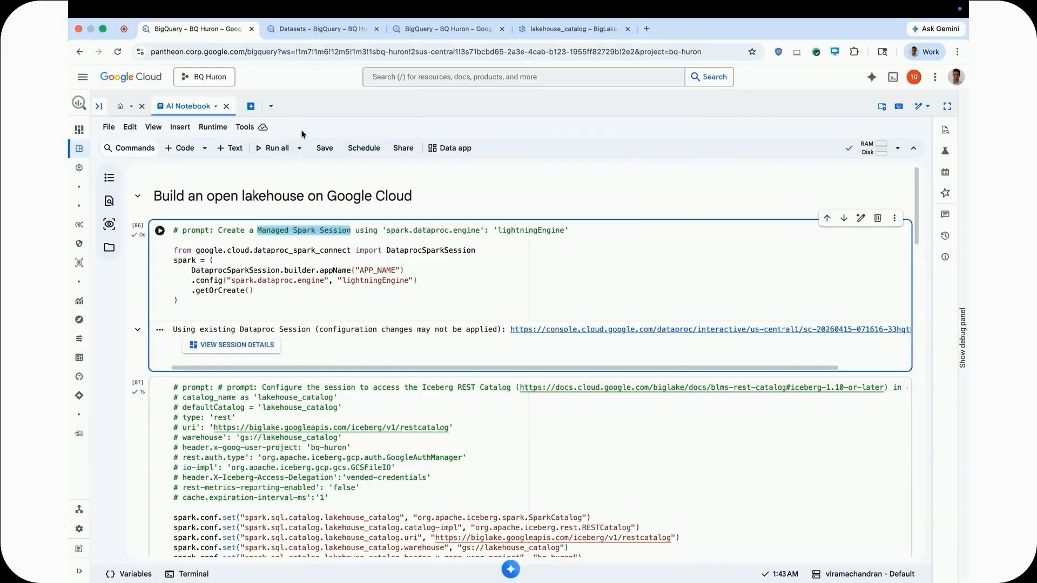
click(181, 148)
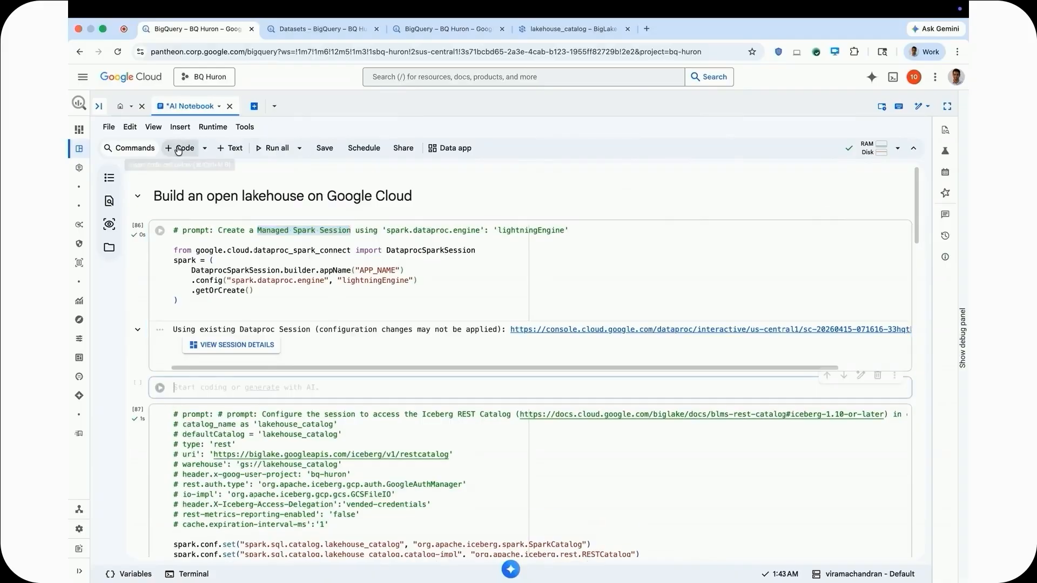
click(270, 388)
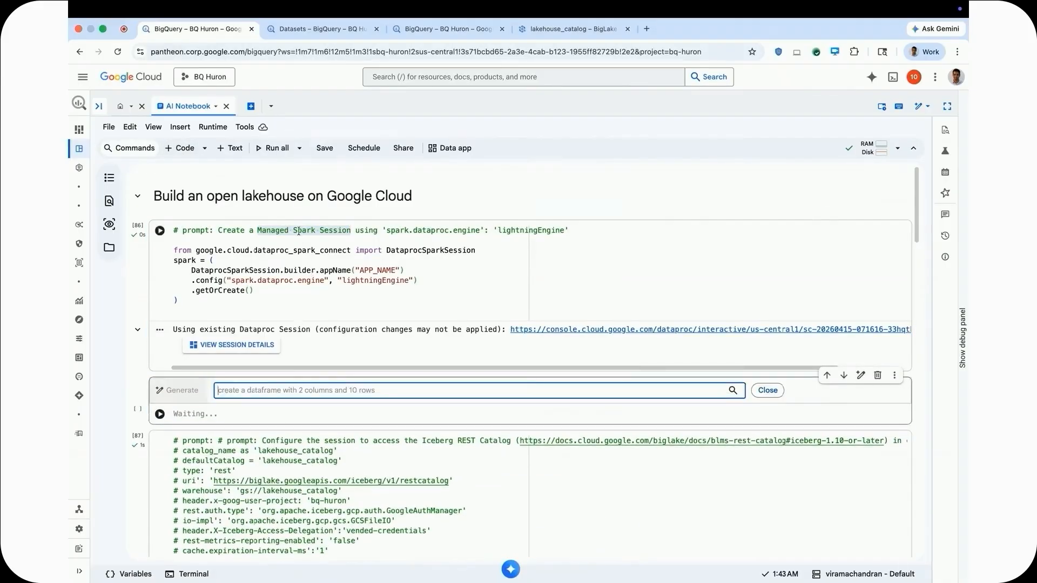
triple_click(299, 232)
key(ctrl+c)
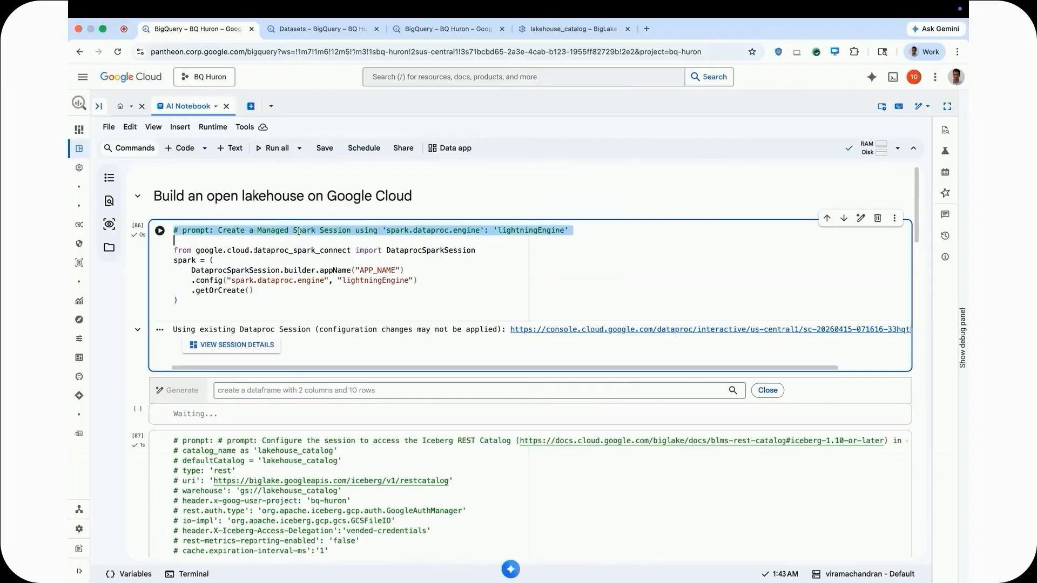
click(306, 391)
key(ctrl+v)
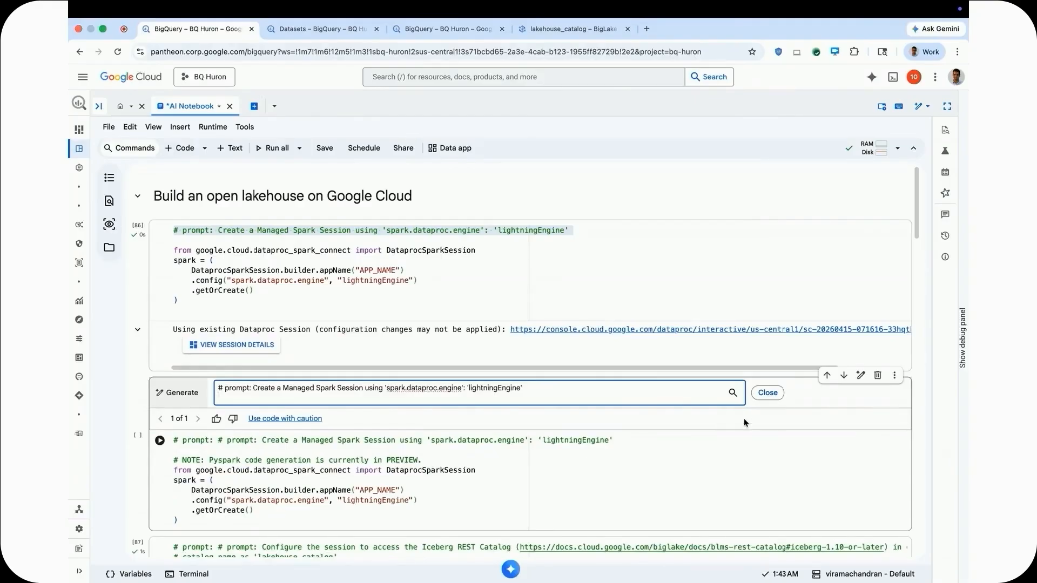
click(879, 376)
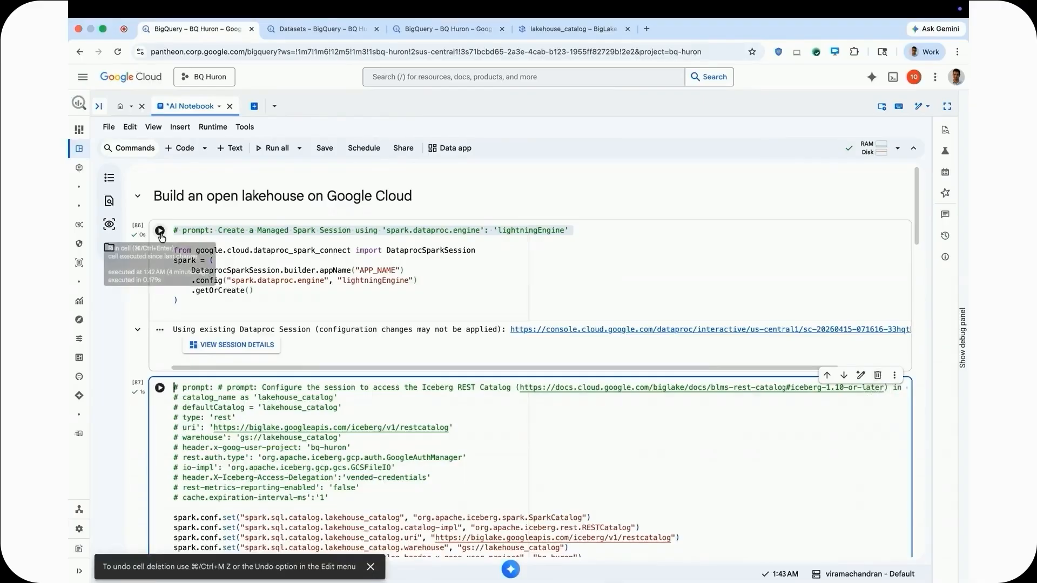
Run the cells that create the Managed Spark session with lightningEngine and configure its access to the Iceberg REST Catalog.
click(160, 231)
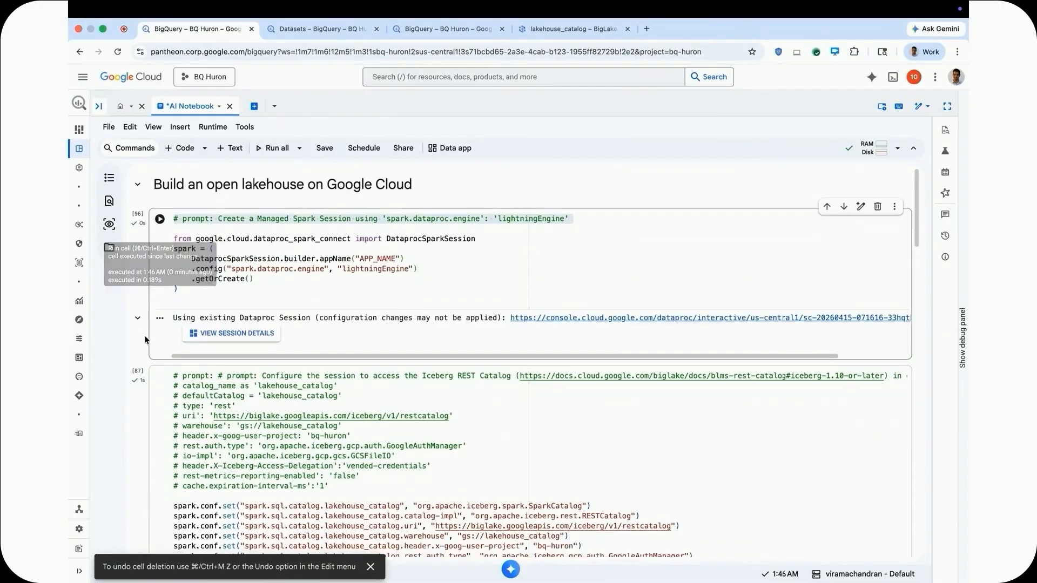
scroll(145, 339, down, 3)
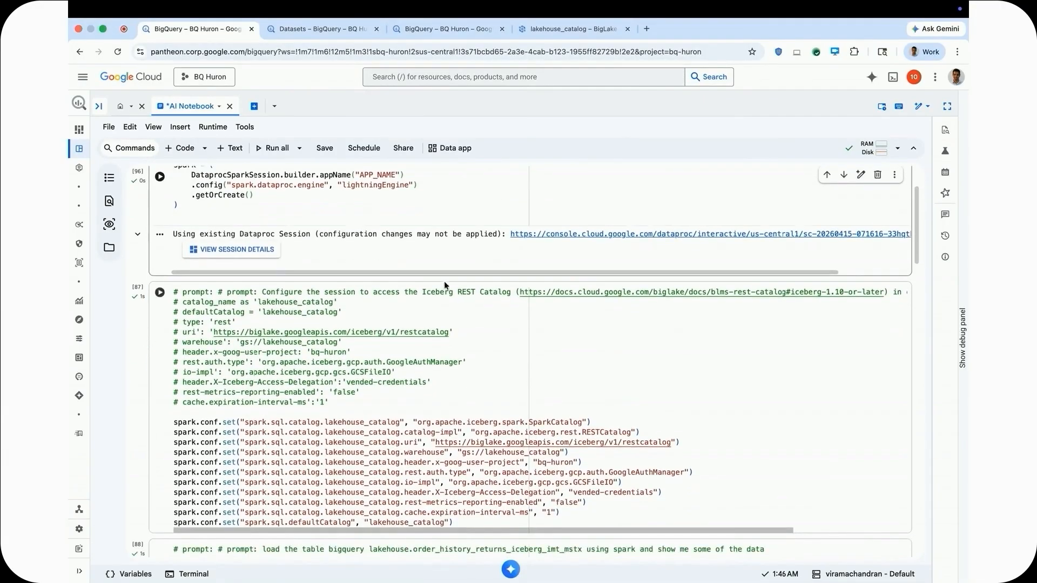
drag(424, 291, 509, 290)
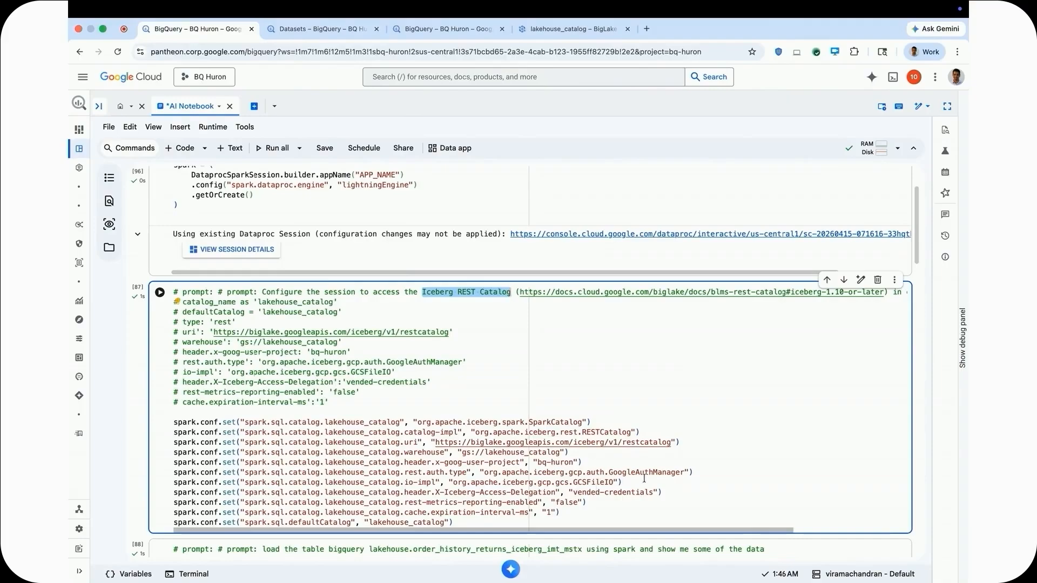
drag(574, 492, 653, 492)
drag(574, 482, 615, 482)
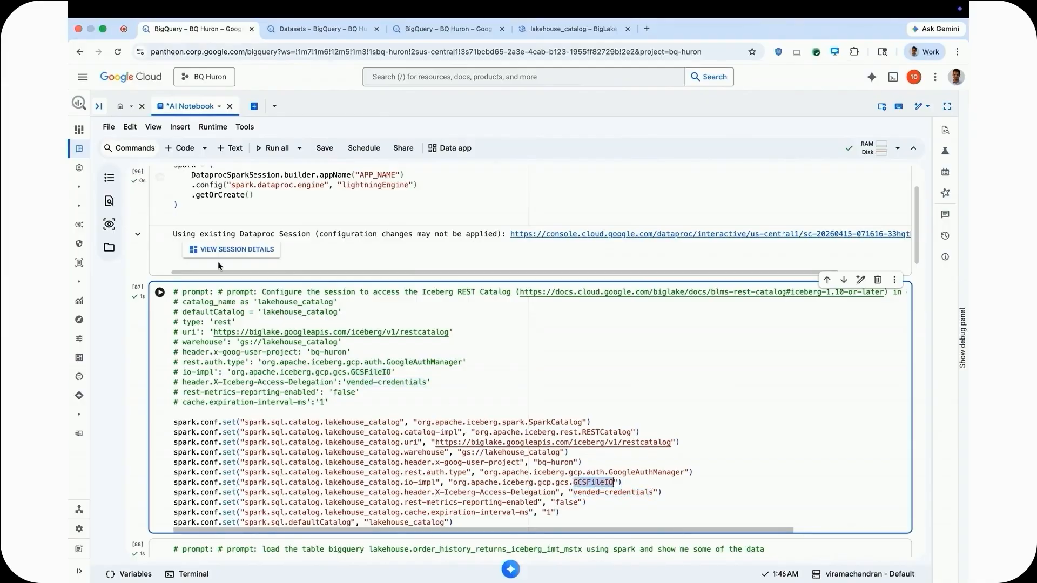
click(160, 292)
Run the cell that loads the BigQuery table lakehouse.order_history_returns_iceberg_imt_mstx with Spark and shows some of its data.
scroll(145, 342, down, 2)
scroll(144, 342, down, 2)
scroll(144, 342, down, 4)
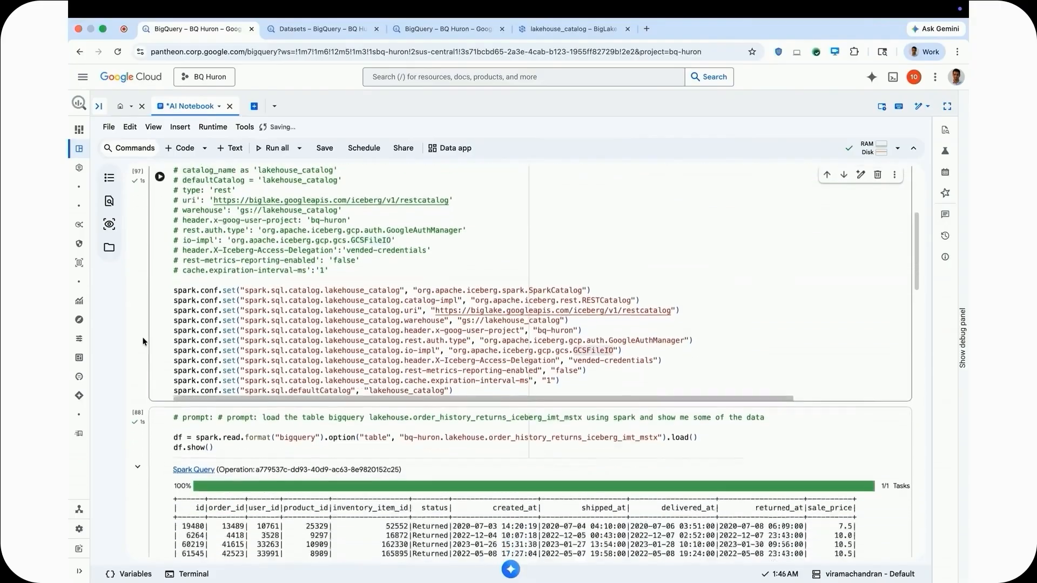
scroll(144, 341, down, 1)
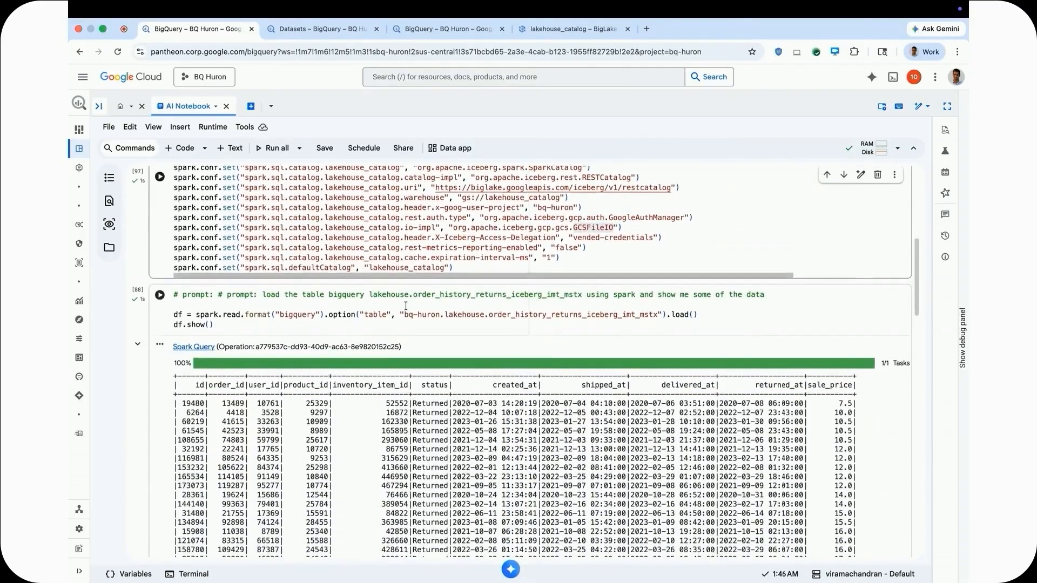
drag(369, 295, 578, 296)
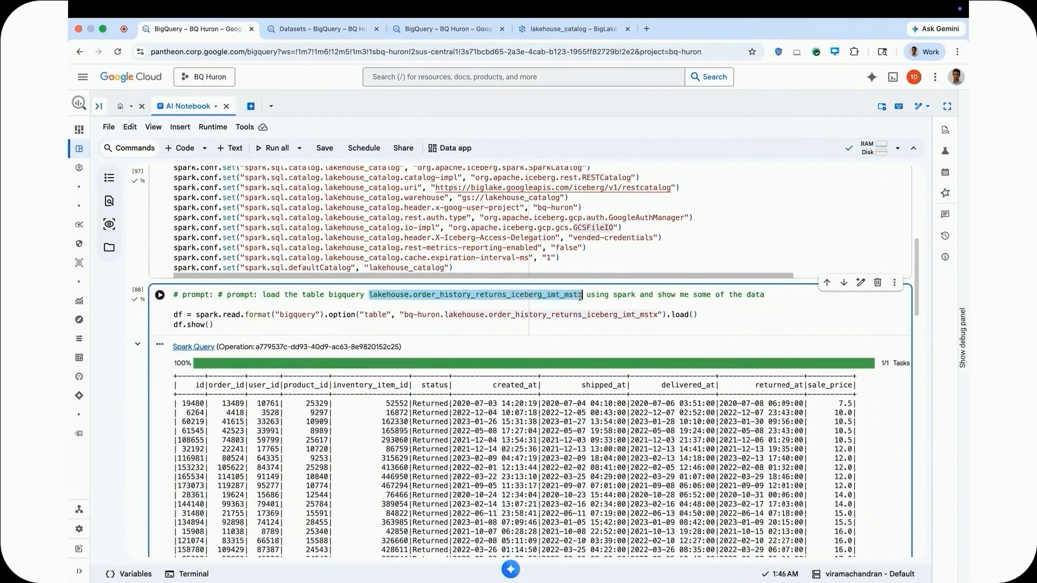
key(ctrl+Return)
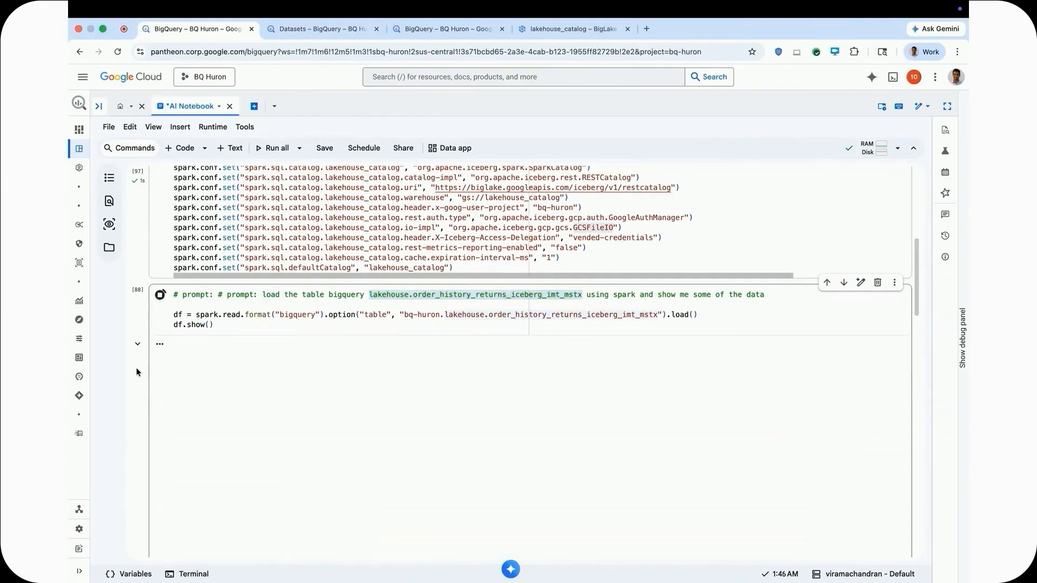
Run the cells that register the order history returns and lakehouse.products tables as temp tables named returns and products.
scroll(137, 388, down, 1)
scroll(137, 387, down, 3)
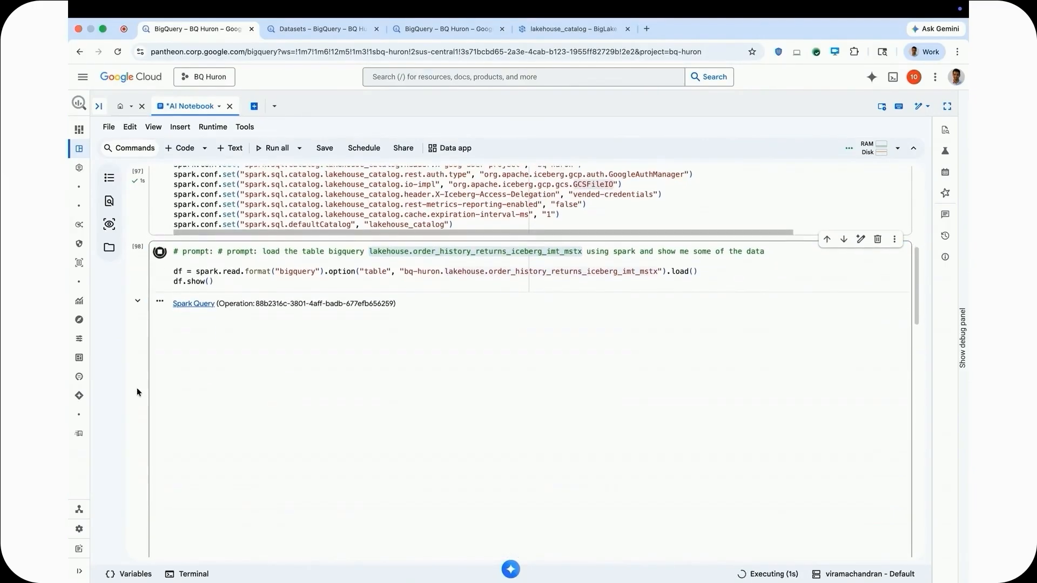
scroll(137, 388, down, 3)
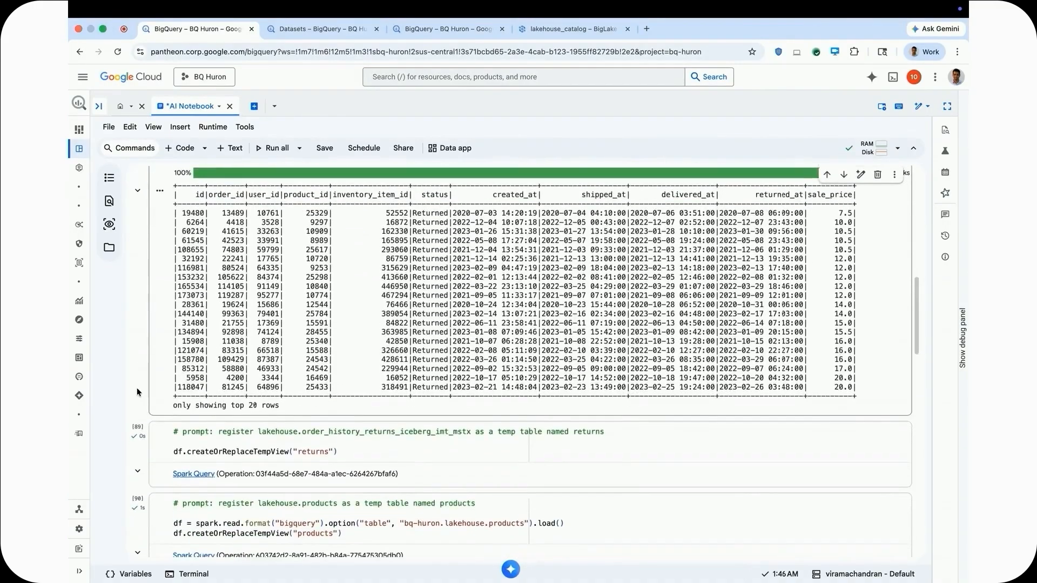
drag(299, 451, 329, 452)
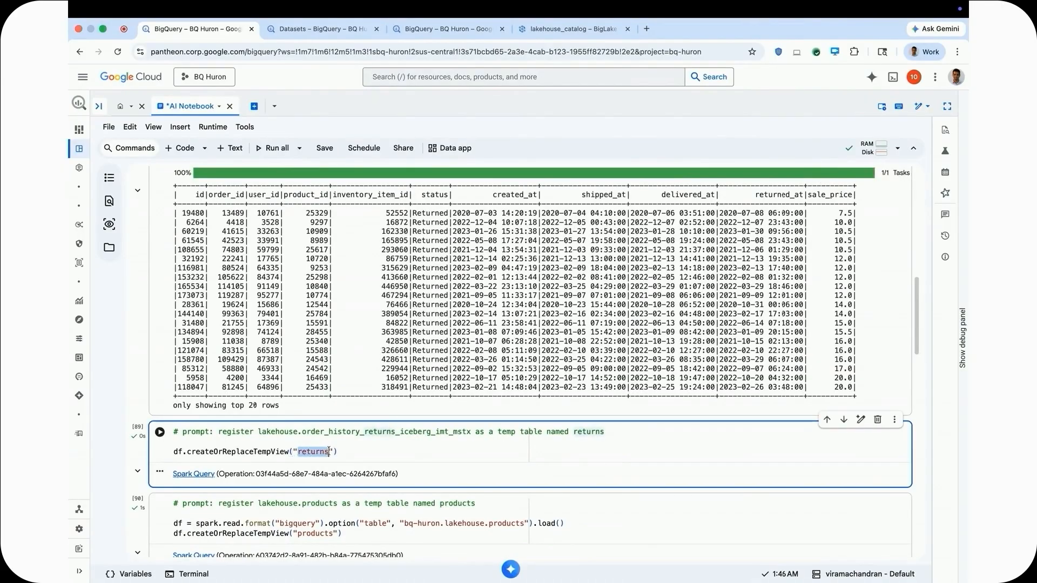
click(160, 432)
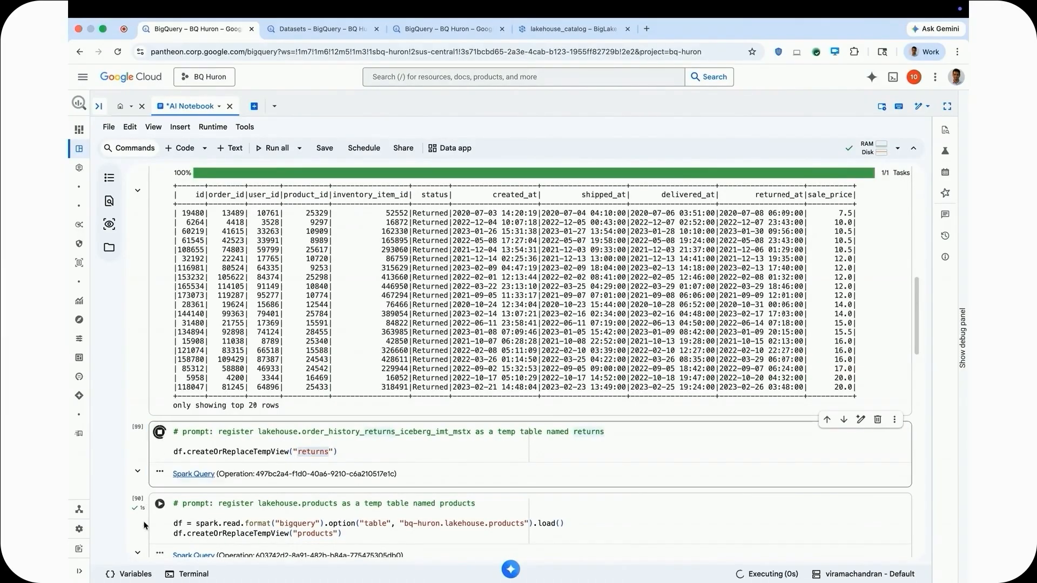
scroll(144, 529, down, 4)
click(297, 428)
drag(297, 428, 331, 429)
click(160, 397)
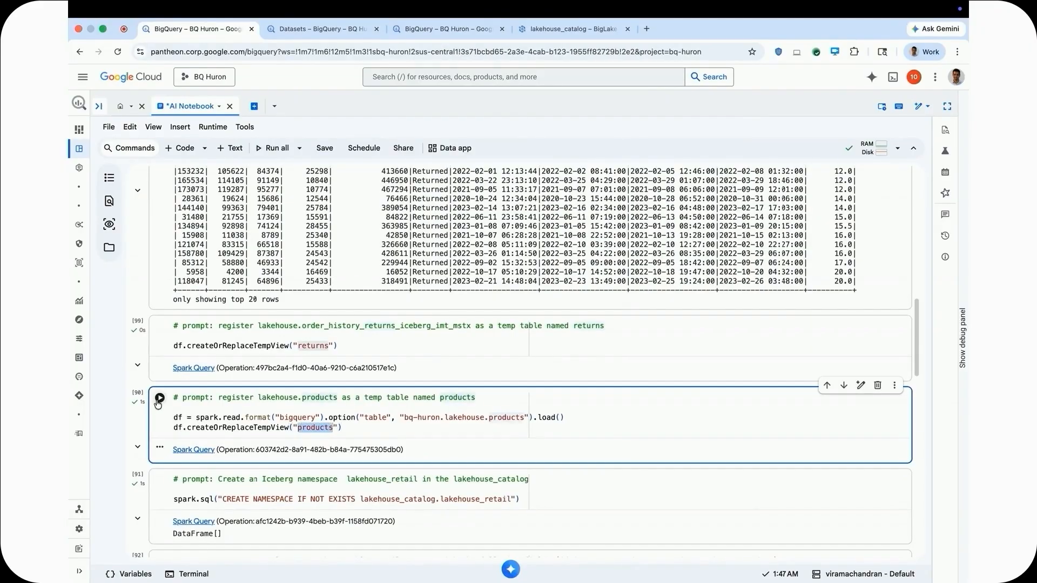
Run the cell that creates the Iceberg namespace lakehouse_retail in lakehouse_catalog.
scroll(137, 441, down, 2)
scroll(137, 442, down, 2)
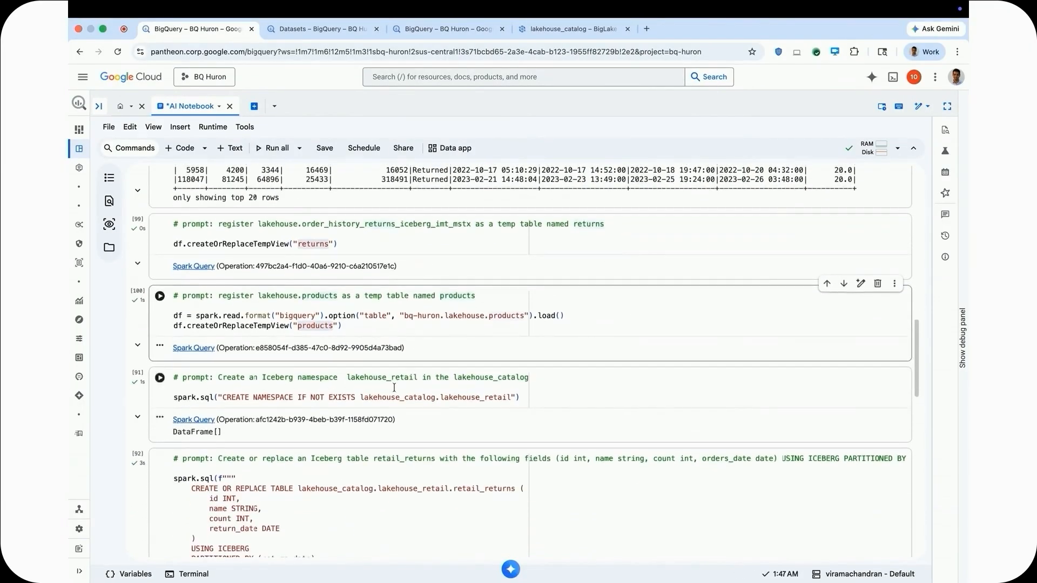
drag(219, 377, 529, 378)
click(160, 377)
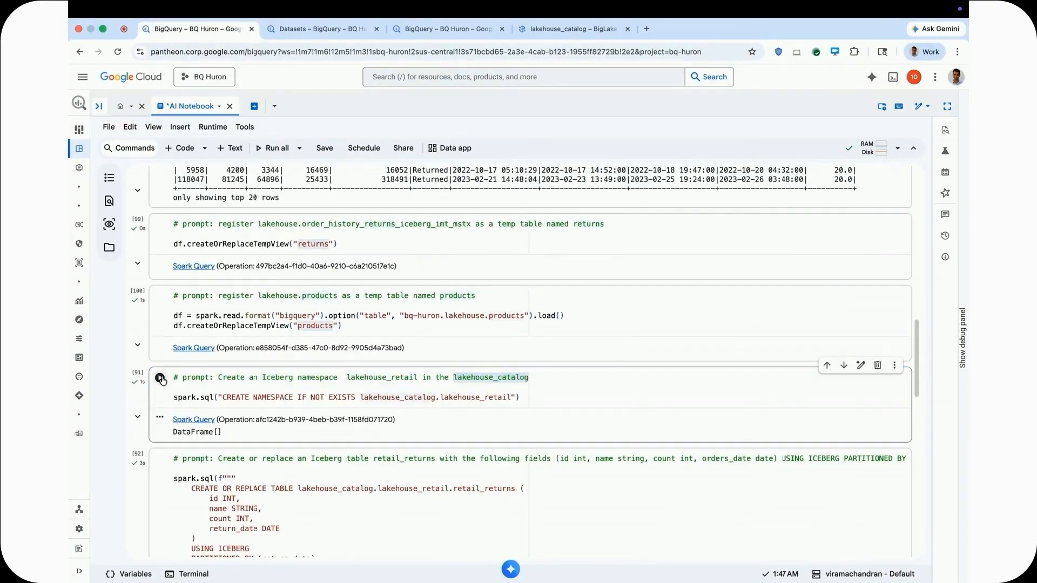
Run the cell that creates or replaces the Iceberg table retail_returns, partitioned by return_date with BigLake table management enabled.
scroll(133, 399, down, 3)
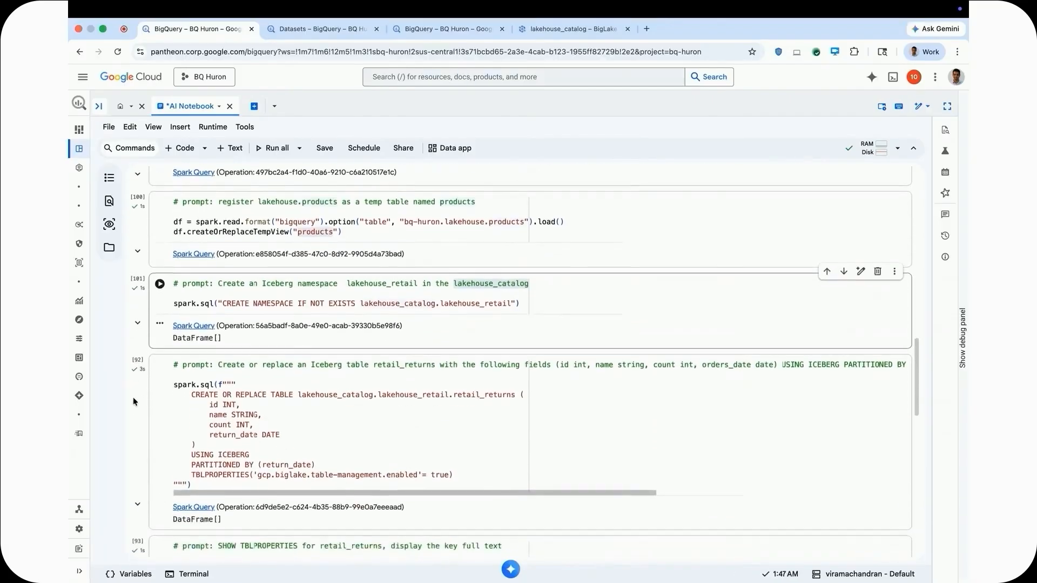
drag(218, 333, 435, 335)
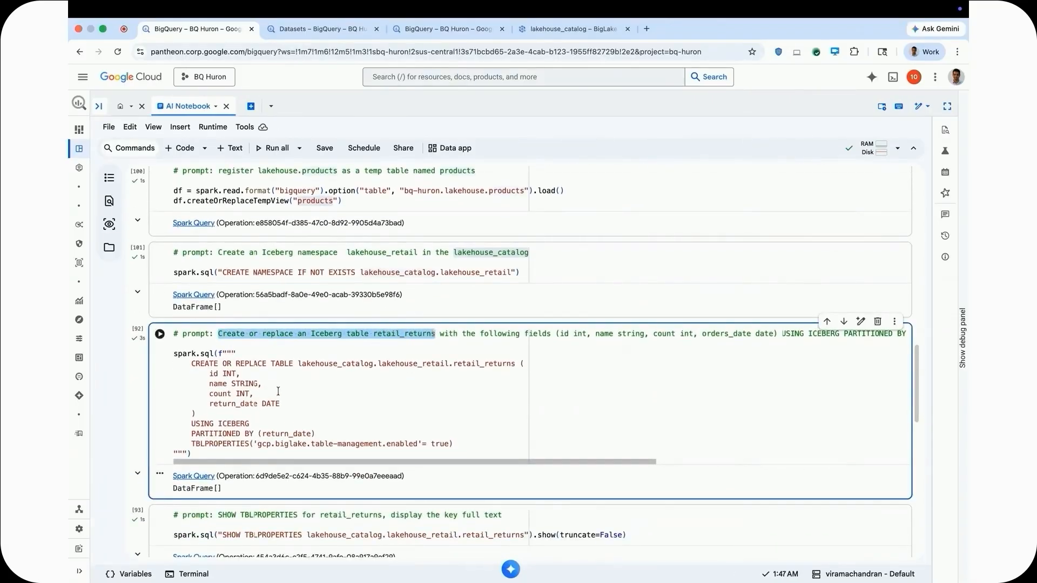
click(159, 334)
Run the SHOW TBLPROPERTIES cell for retail_returns and check the gcp.biglake.table-management.enabled property.
scroll(139, 392, down, 1)
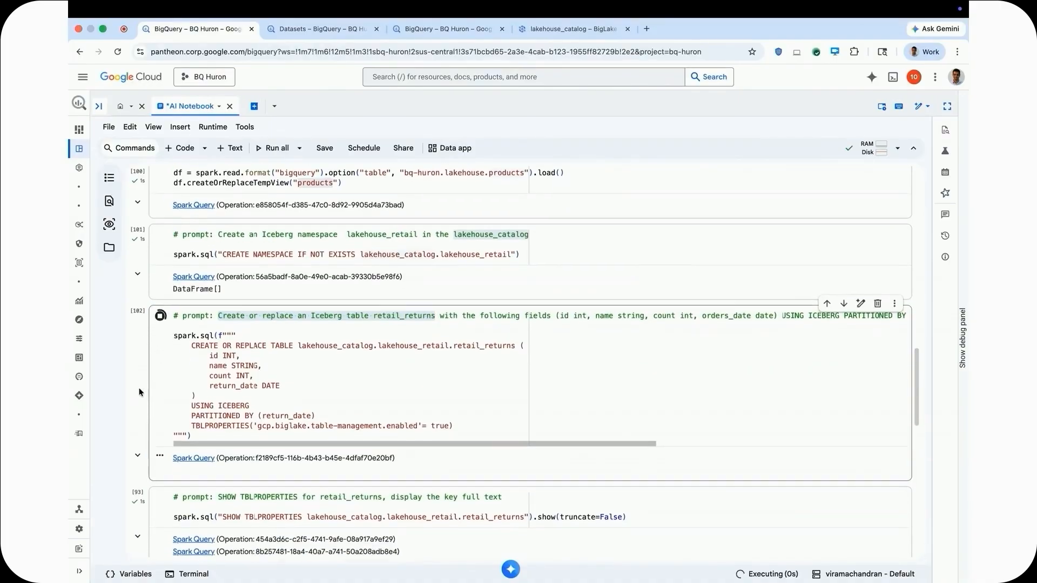
scroll(139, 392, down, 3)
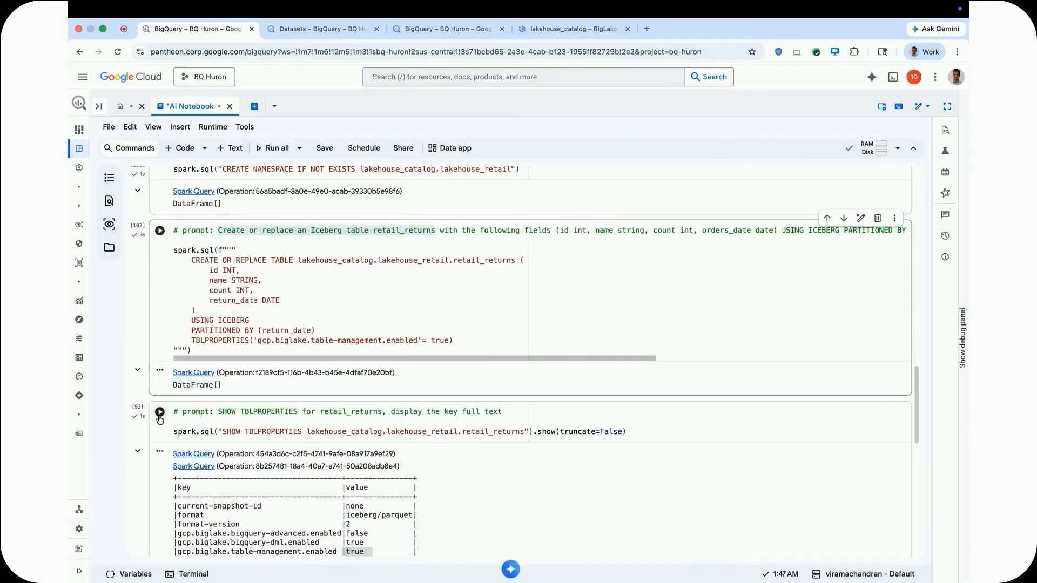
click(160, 412)
scroll(144, 433, down, 4)
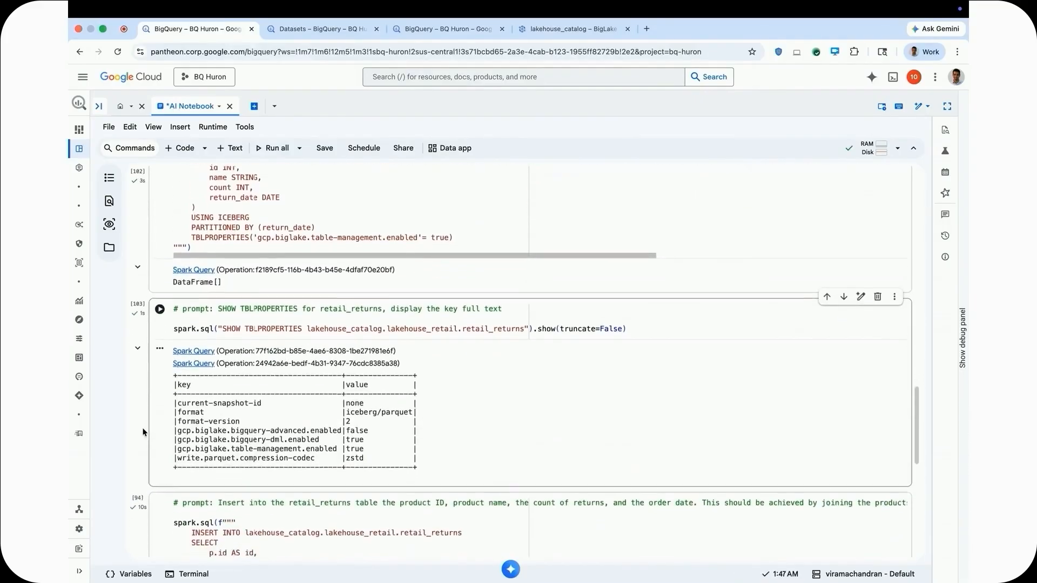
scroll(151, 430, down, 1)
drag(337, 427, 179, 429)
drag(382, 426, 346, 428)
Run the cell that inserts product IDs, names, return counts and dates for January 2023 into retail_returns by joining products and returns.
scroll(144, 413, down, 3)
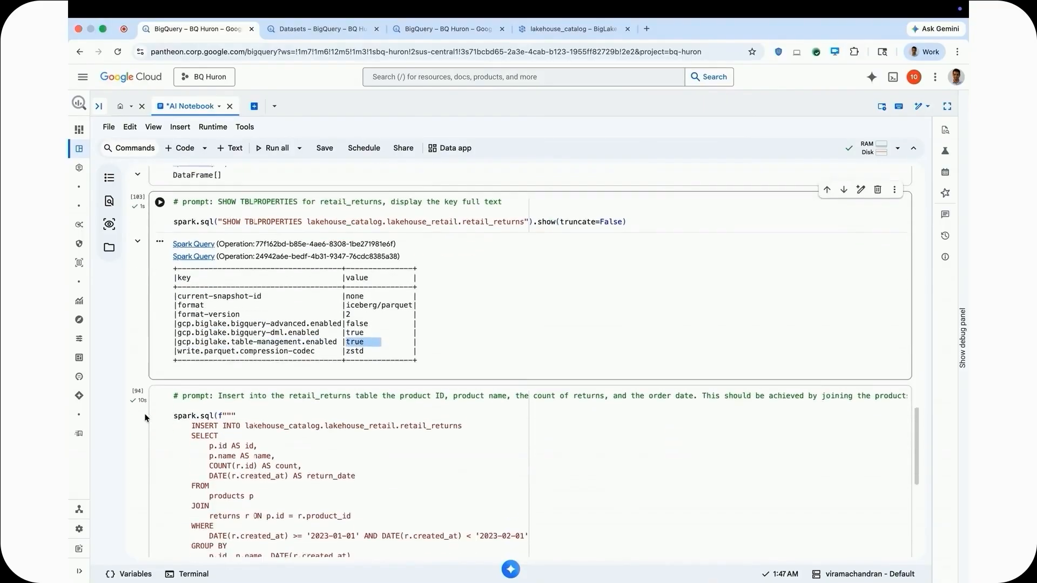
drag(352, 307, 217, 305)
click(159, 307)
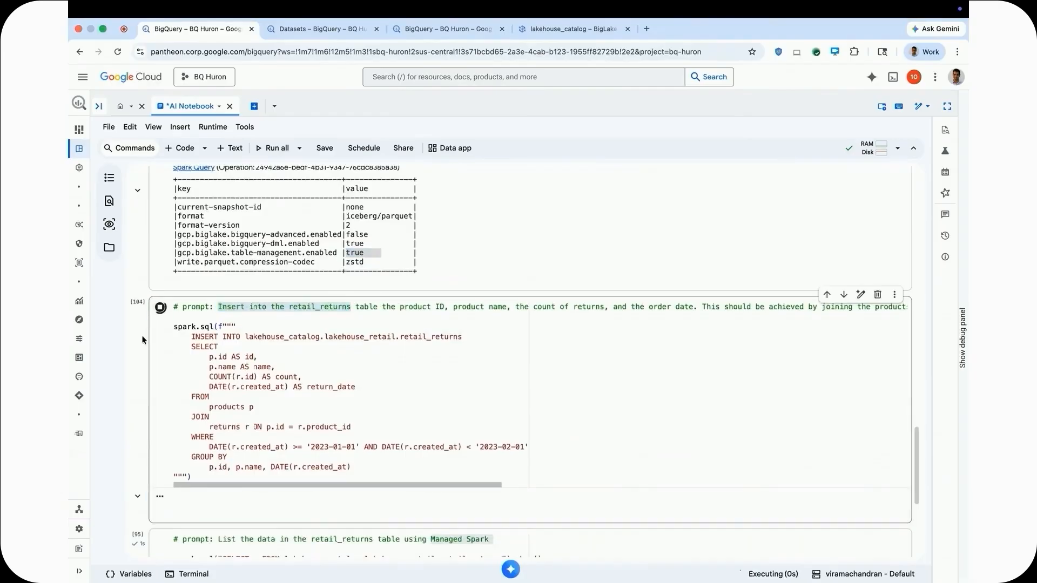
Run the final cell that lists the data in the retail_returns table using Managed Spark, and view its output.
scroll(144, 339, down, 1)
scroll(143, 339, down, 1)
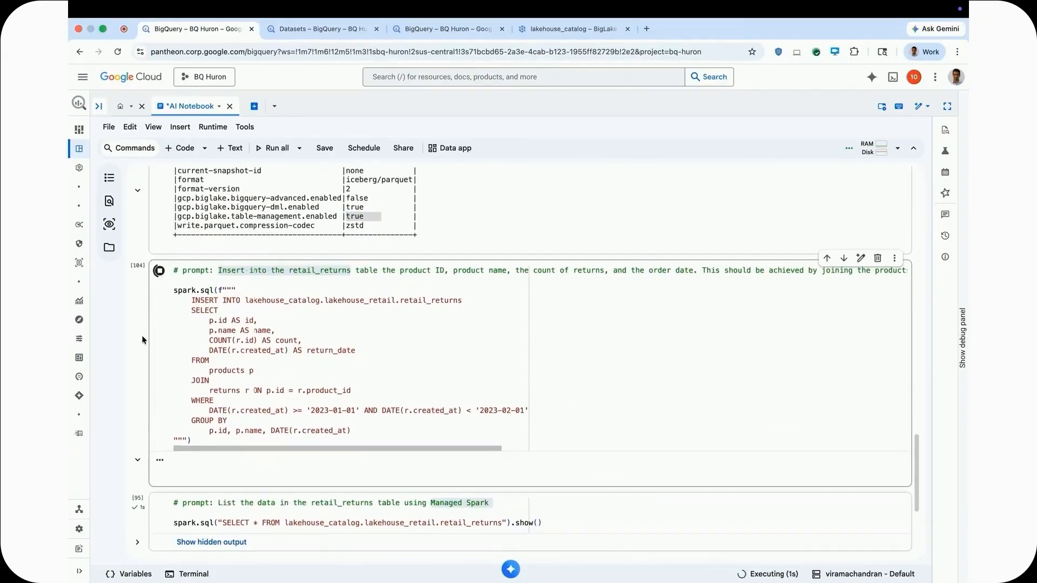
scroll(143, 339, down, 2)
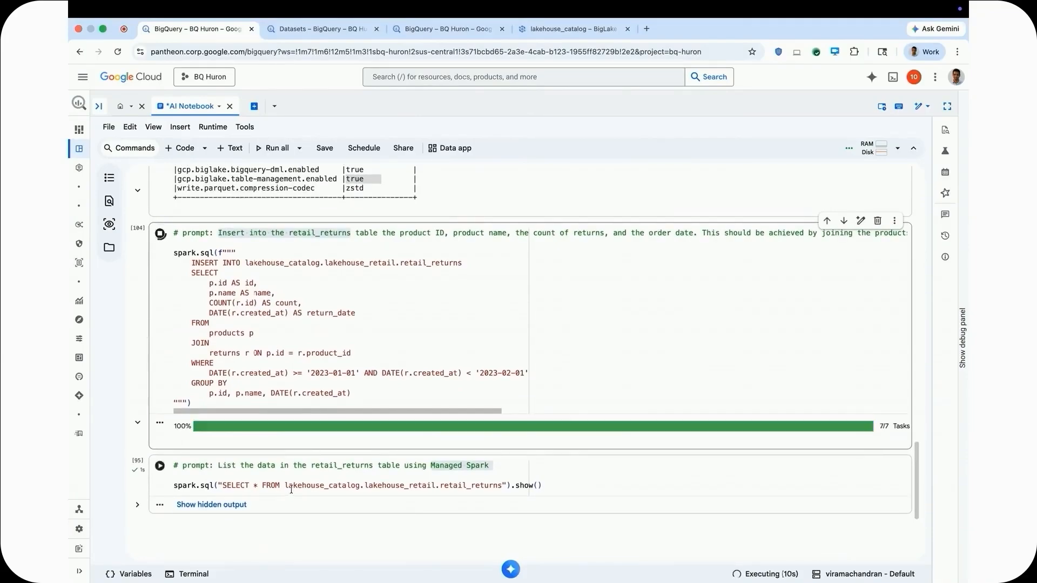
drag(377, 464, 218, 465)
drag(490, 465, 431, 470)
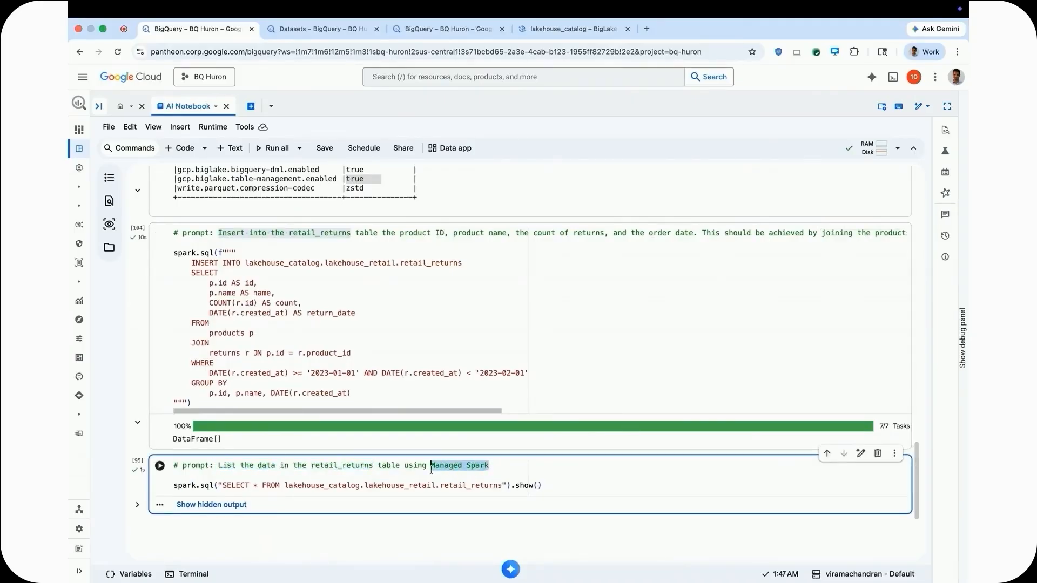
click(159, 466)
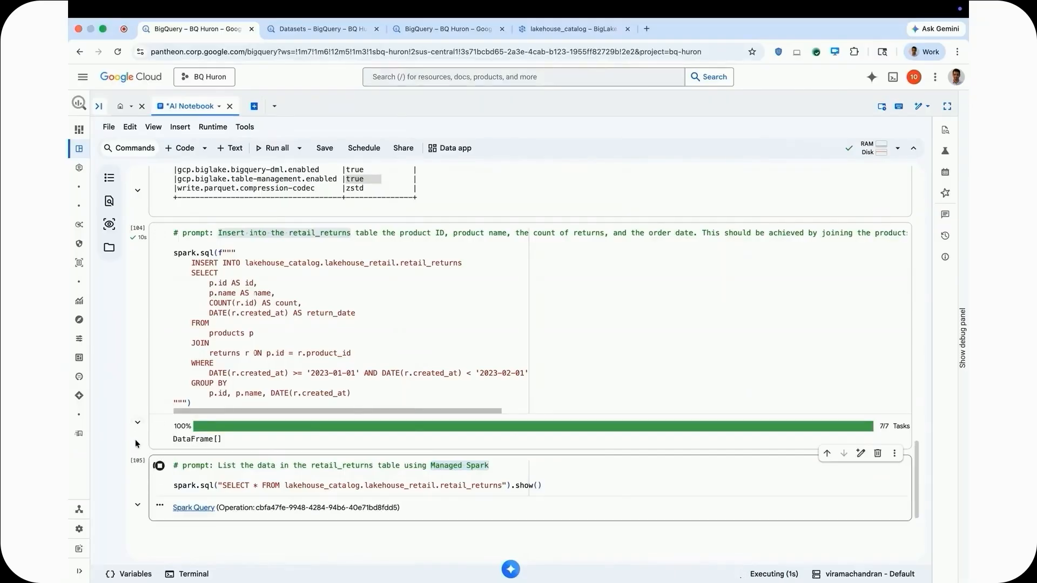
scroll(135, 442, down, 3)
scroll(135, 439, down, 3)
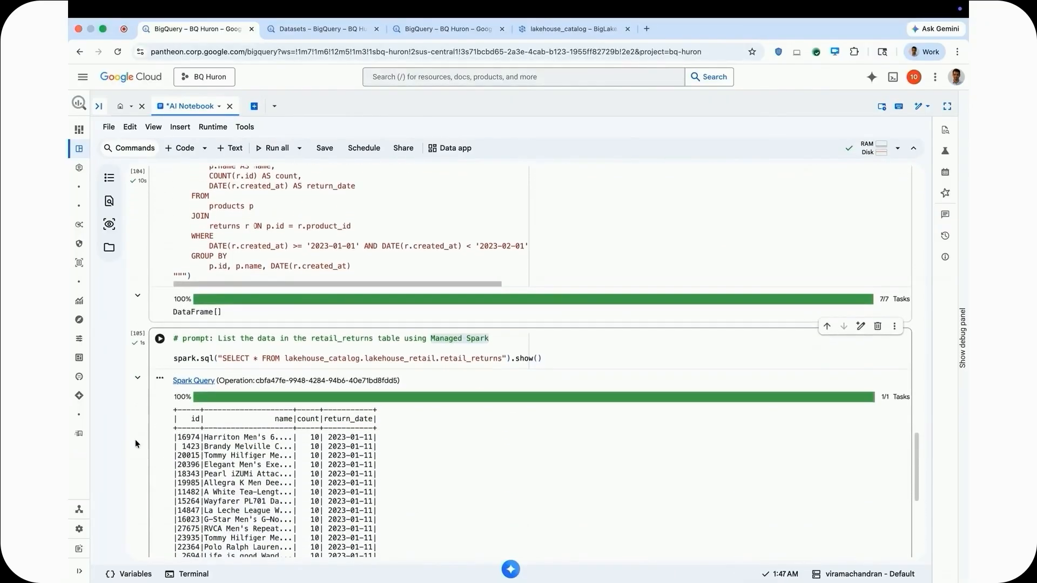
Open the lakehouse_catalog.lakehouse_retail namespace from the BigQuery datasets list in the other browser tab.
click(335, 29)
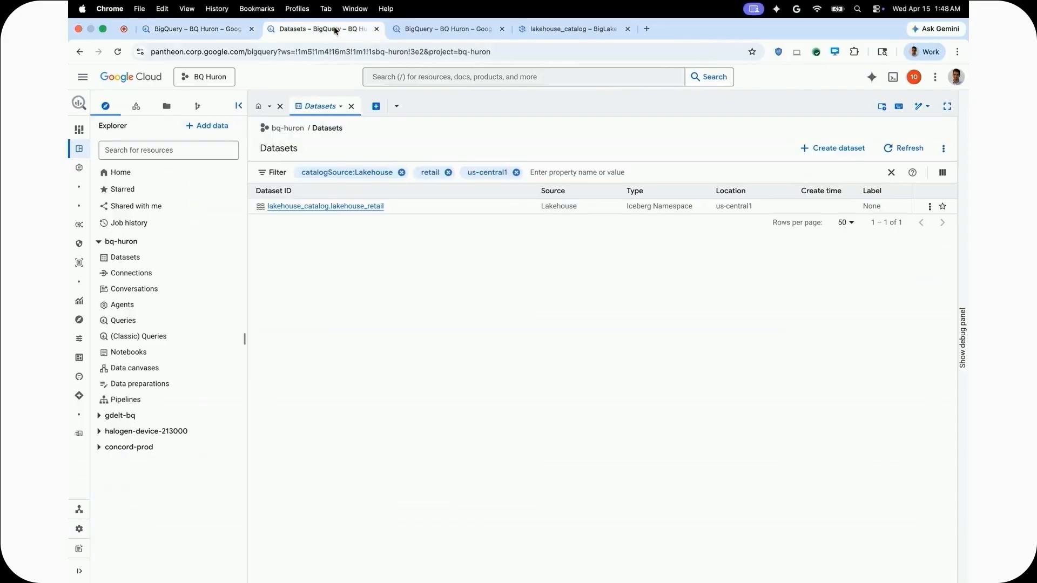
click(331, 210)
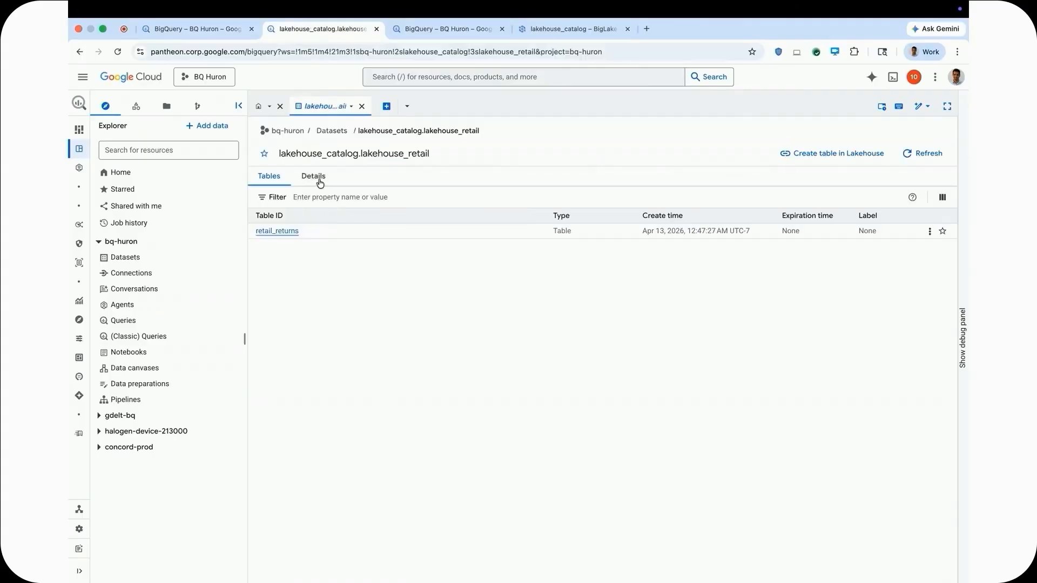
View the lakehouse_retail namespace details, and open the details of its retail_returns table.
click(319, 183)
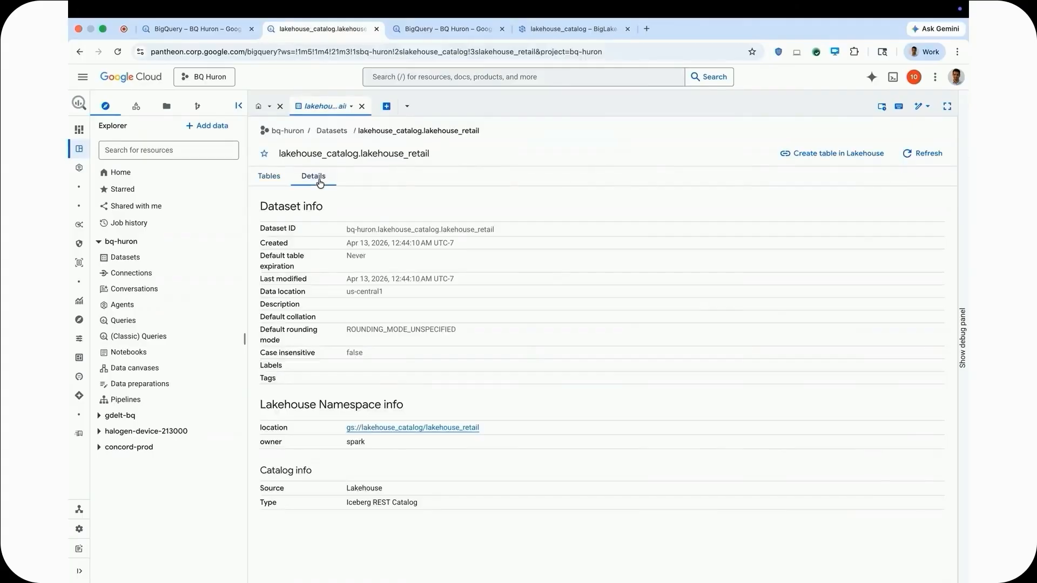
click(273, 177)
click(279, 231)
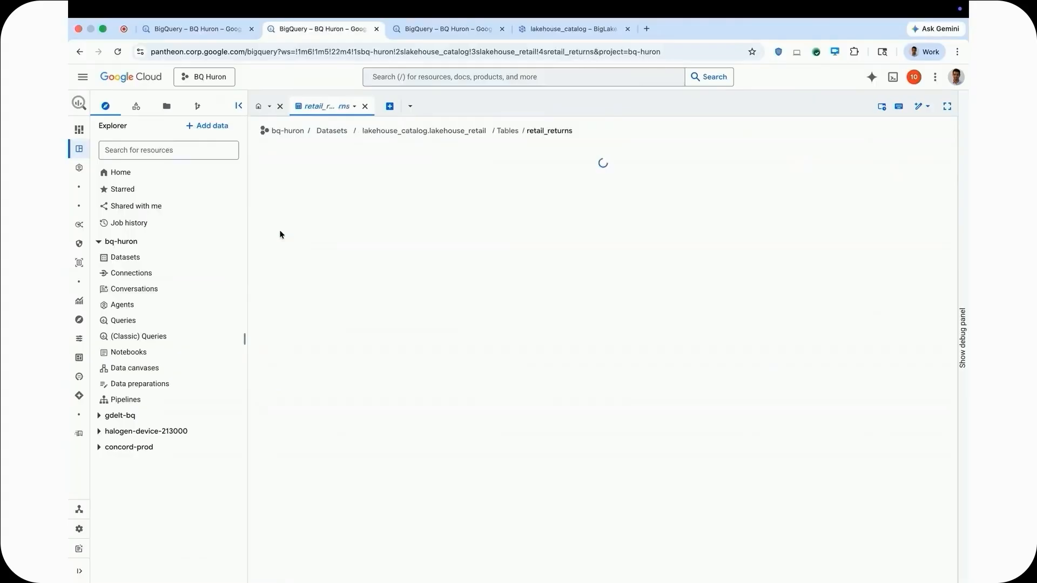
click(314, 182)
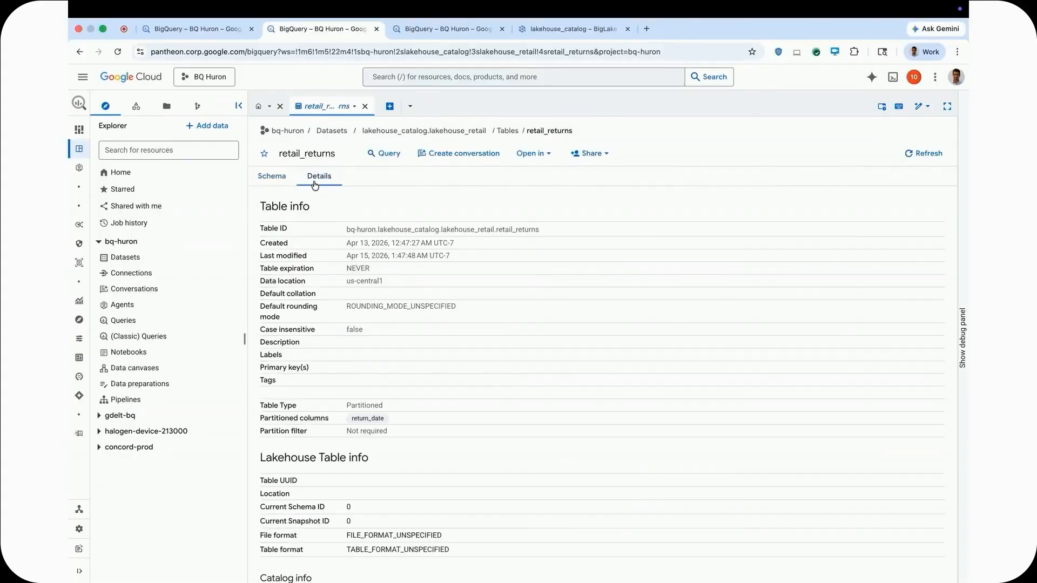
Create a query on retail_returns that selects all columns with a limit of 1000 rows, and run it.
click(398, 158)
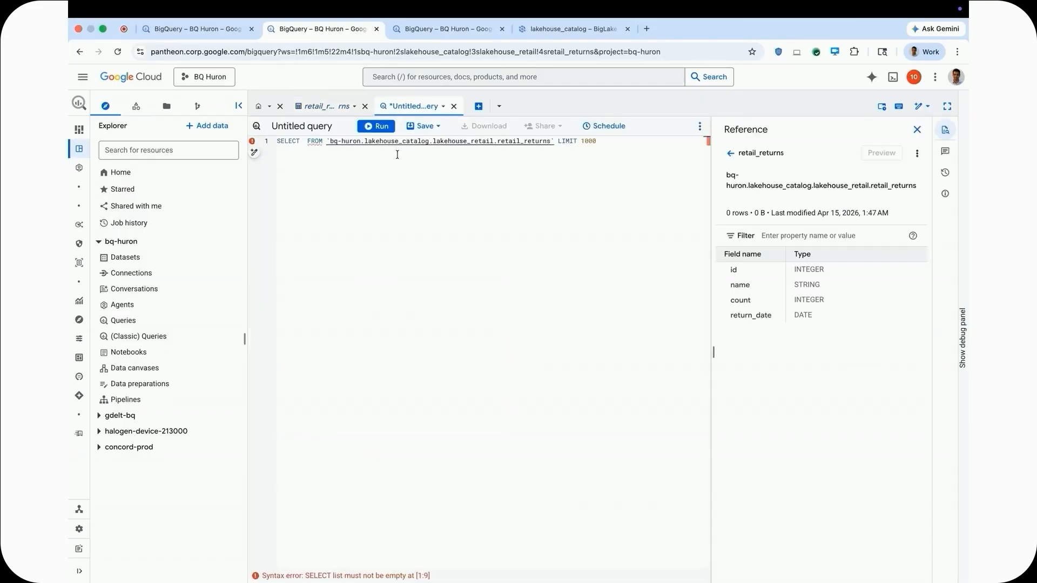
text(*)
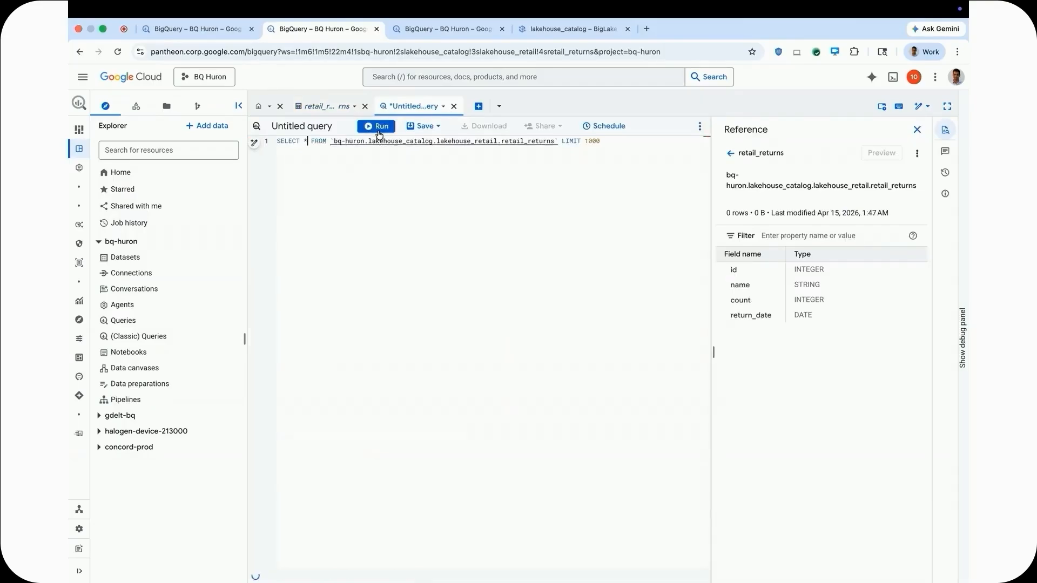
click(378, 127)
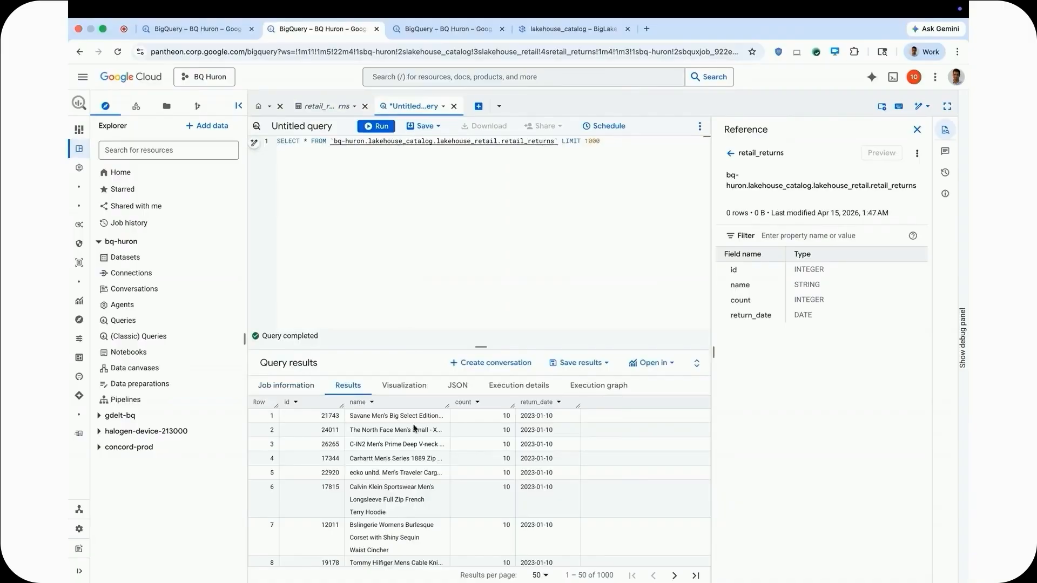
In the Interop (BQ & Spark) query in the other browser tab, review the AI.GENERATE product_description expression and run the query.
click(453, 32)
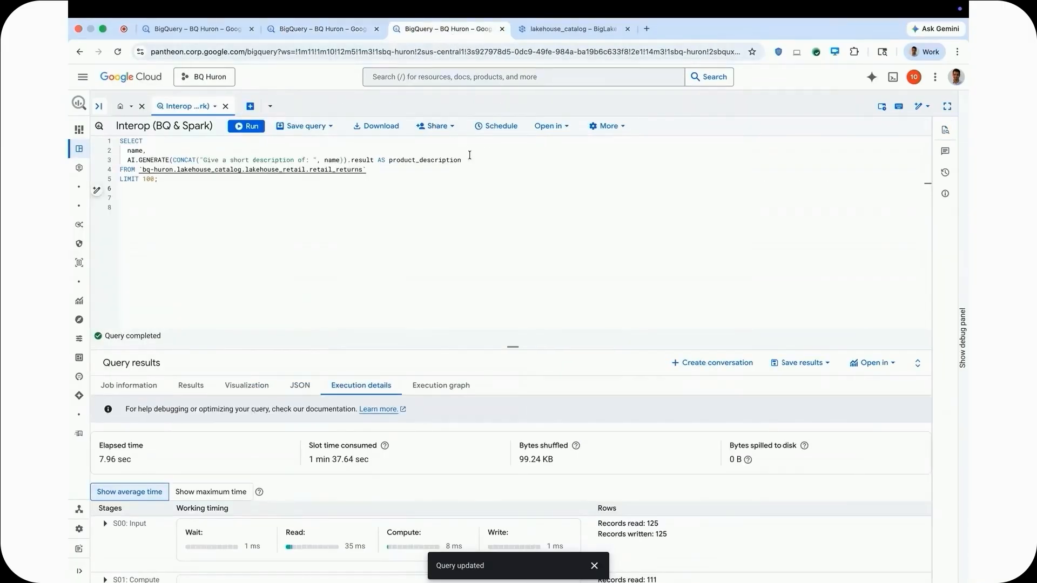
drag(463, 160, 389, 160)
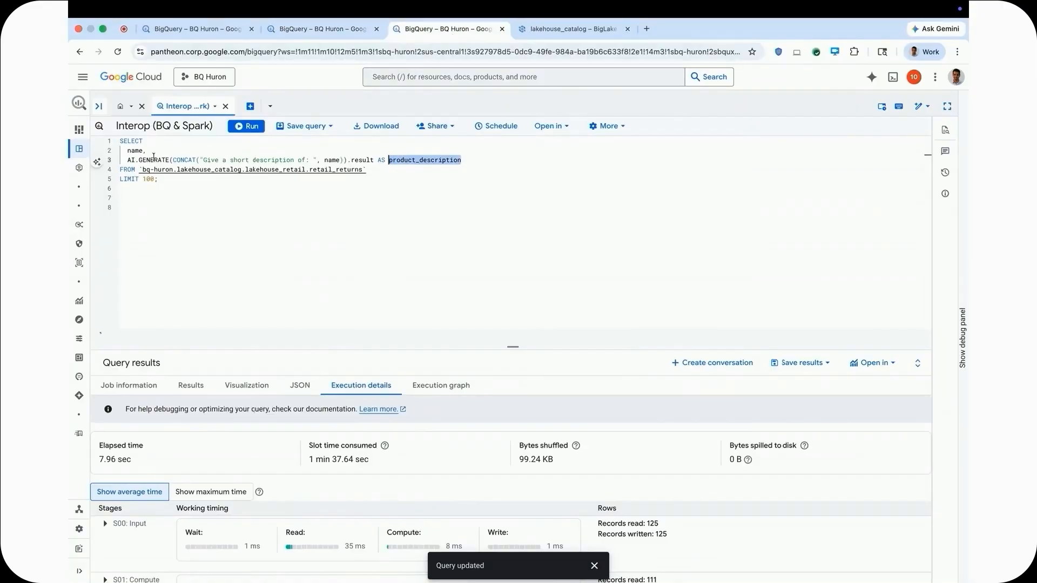
drag(127, 160, 170, 160)
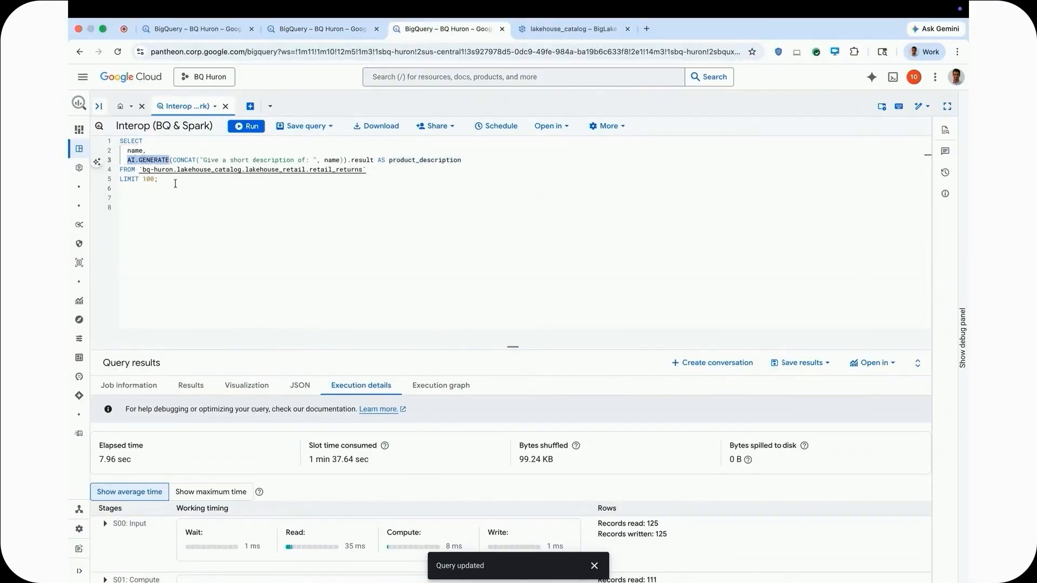
click(193, 204)
click(248, 127)
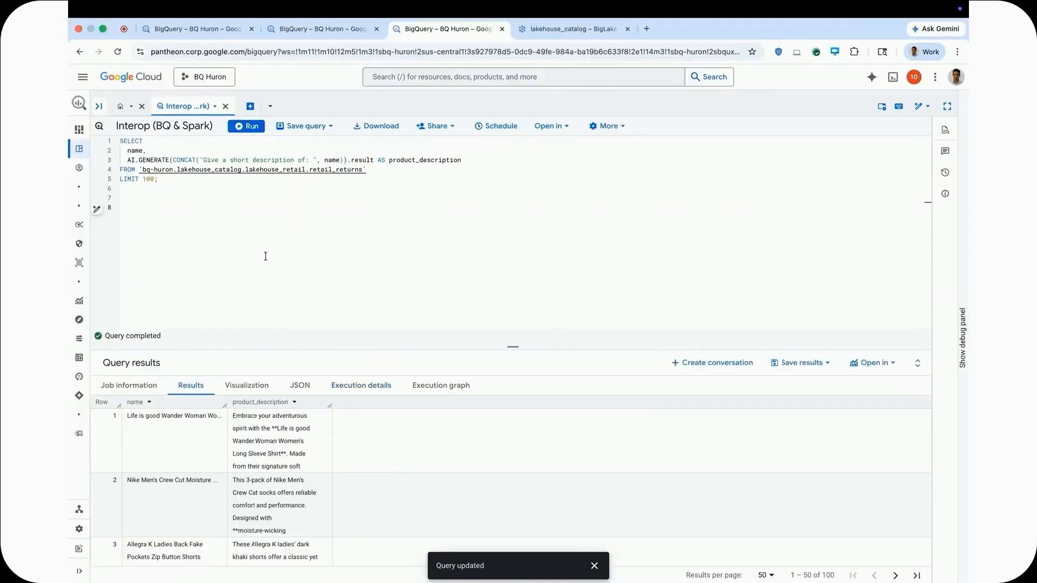
Create a conversation from the retail_returns table and ask the suggested question "What are the available fields in this data?".
click(313, 33)
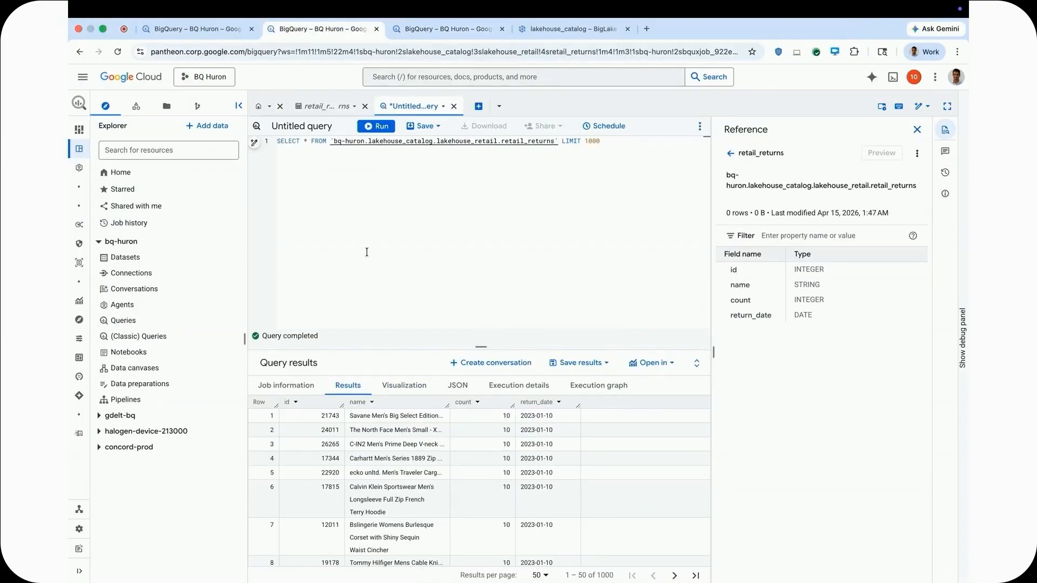
click(324, 106)
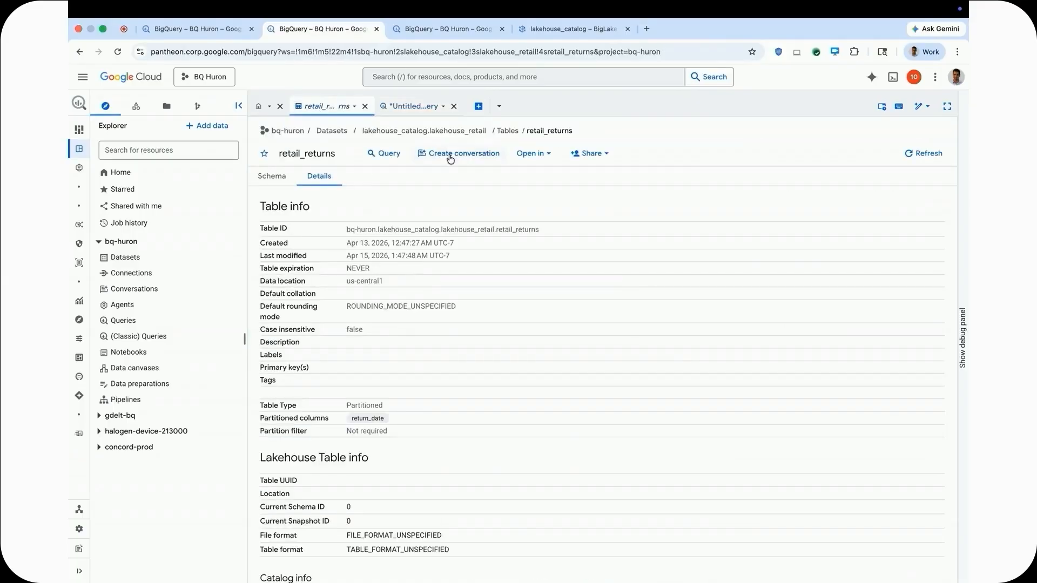
click(450, 156)
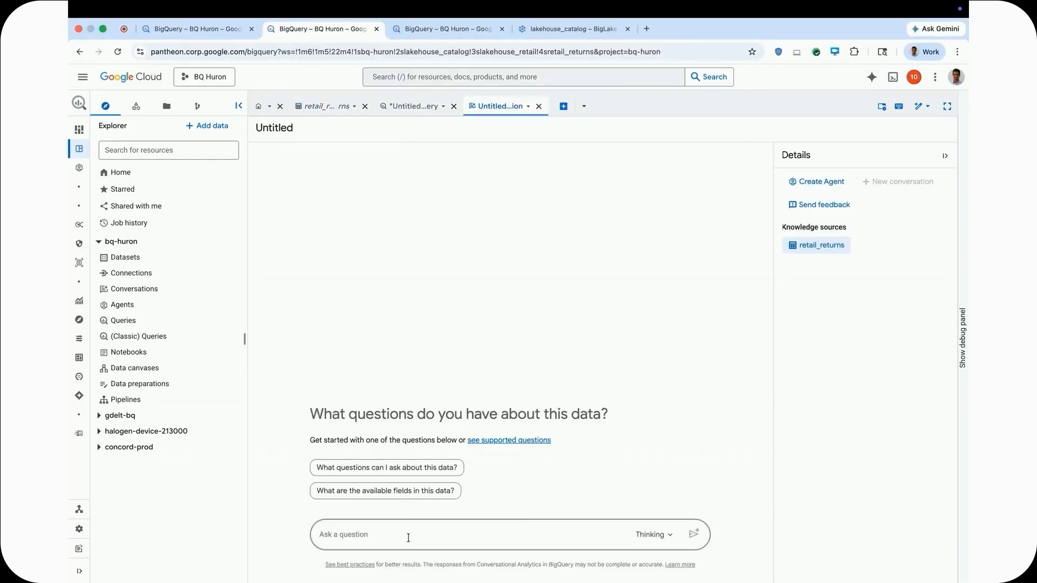
click(409, 492)
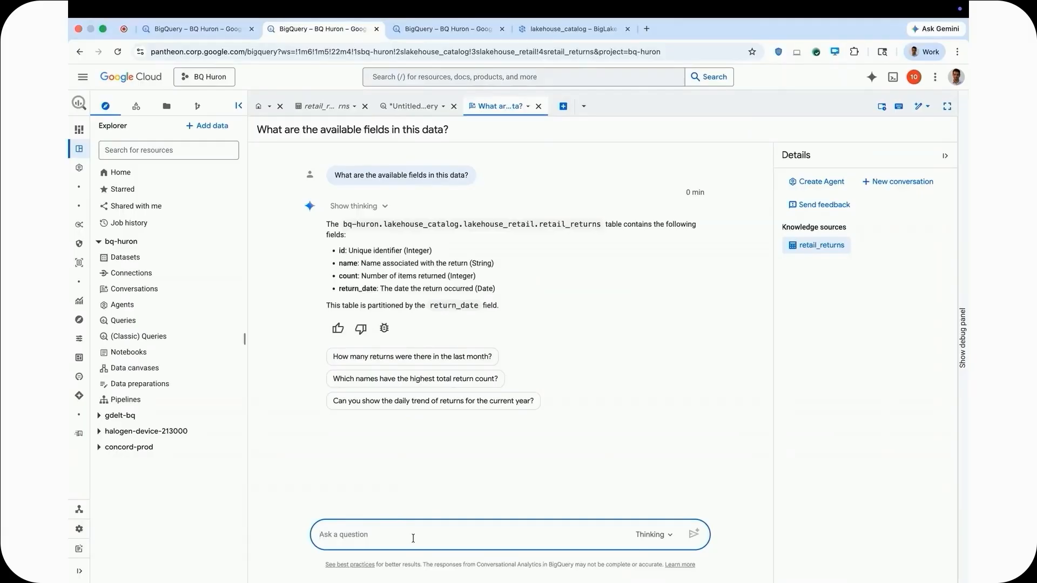
Ask the conversation "Could you provide a distribution of returns by category (jeans, socks ...)".
text(Could you provide a distribution of returns by category (jeans, socks ...)
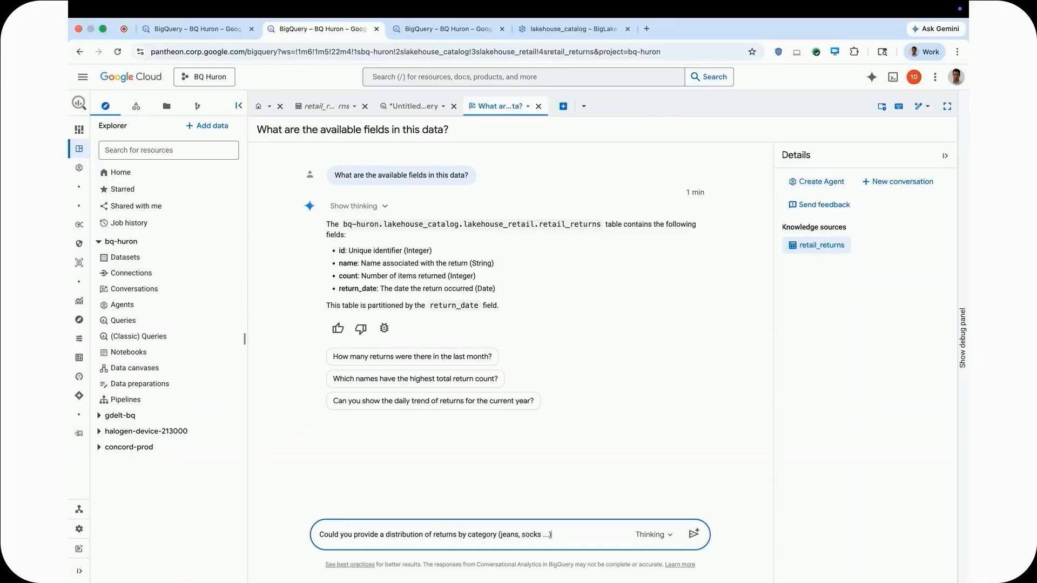
key(Return)
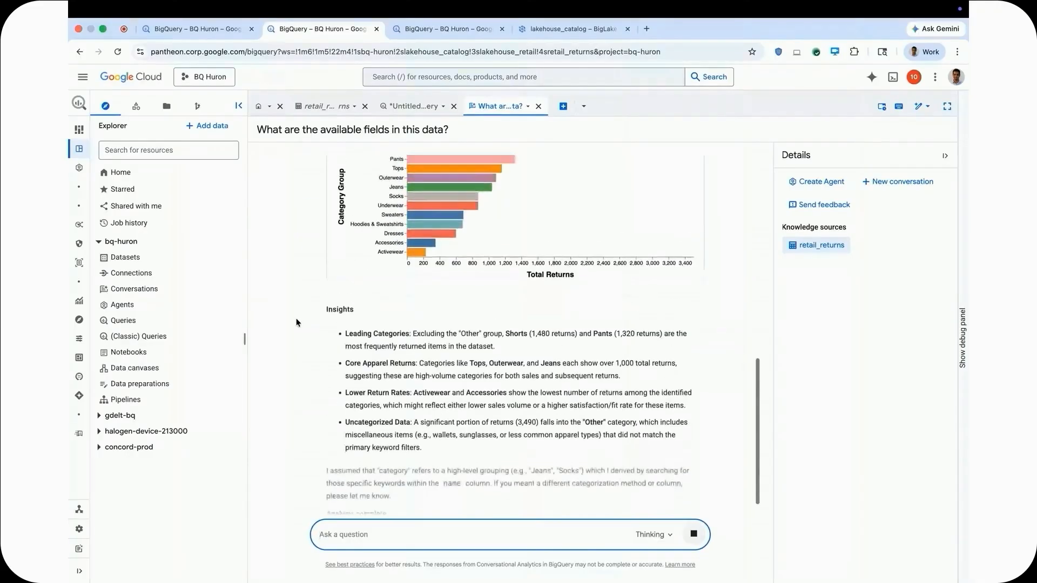
Expand the Returns By Category Group result table in the answer and examine its rows.
scroll(296, 323, up, 5)
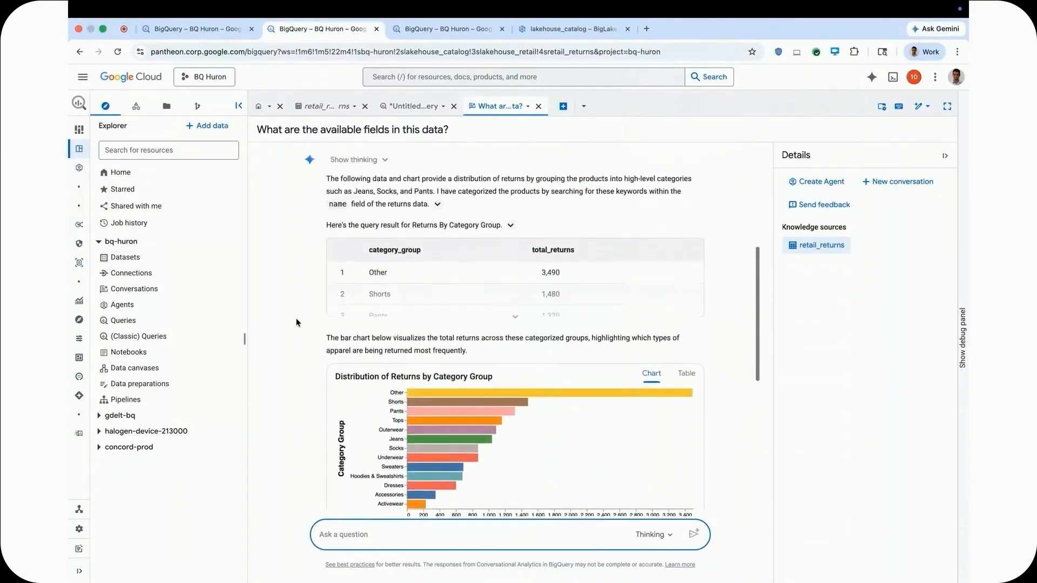
click(515, 317)
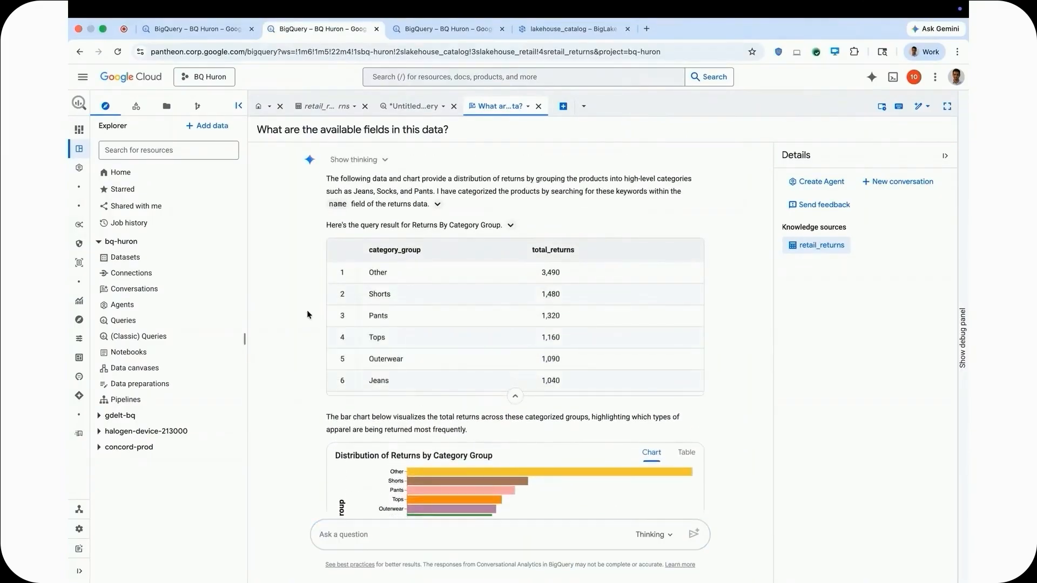
scroll(309, 315, up, 1)
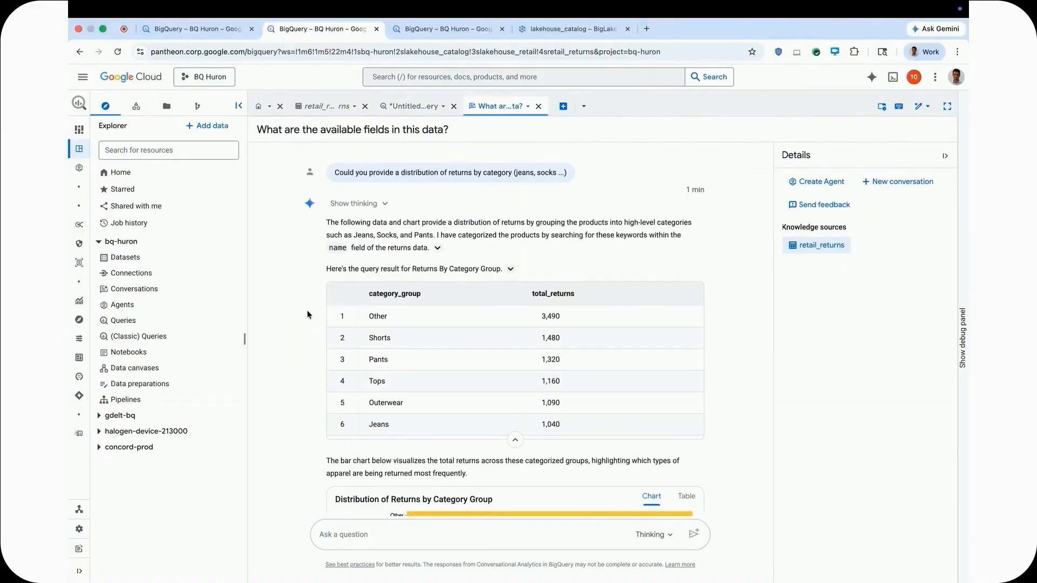
scroll(308, 315, down, 1)
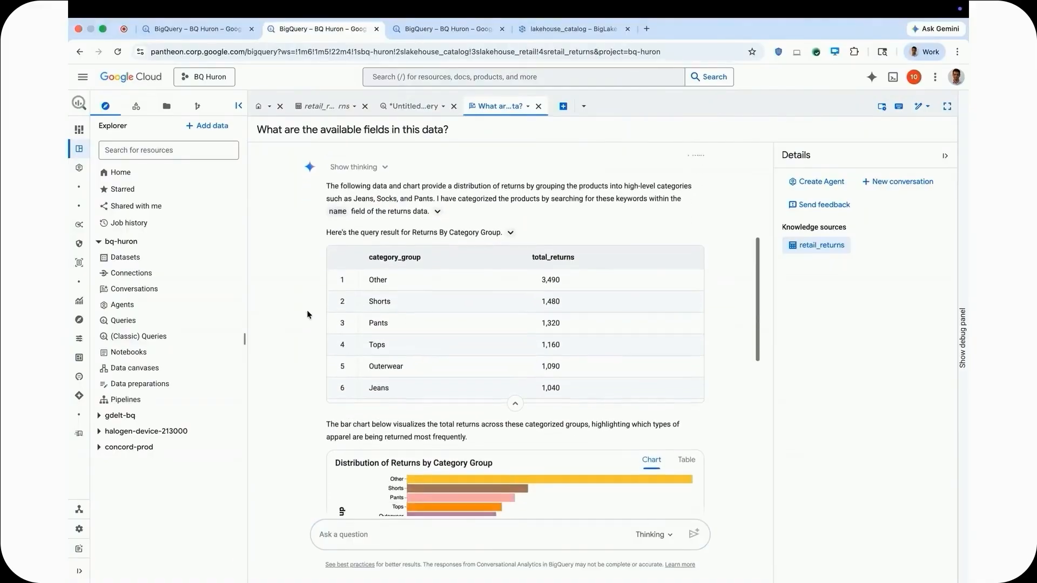
Examine the Distribution of Returns by Category Group chart, the Insights on leading categories, and the suggested follow-up questions.
scroll(301, 395, down, 2)
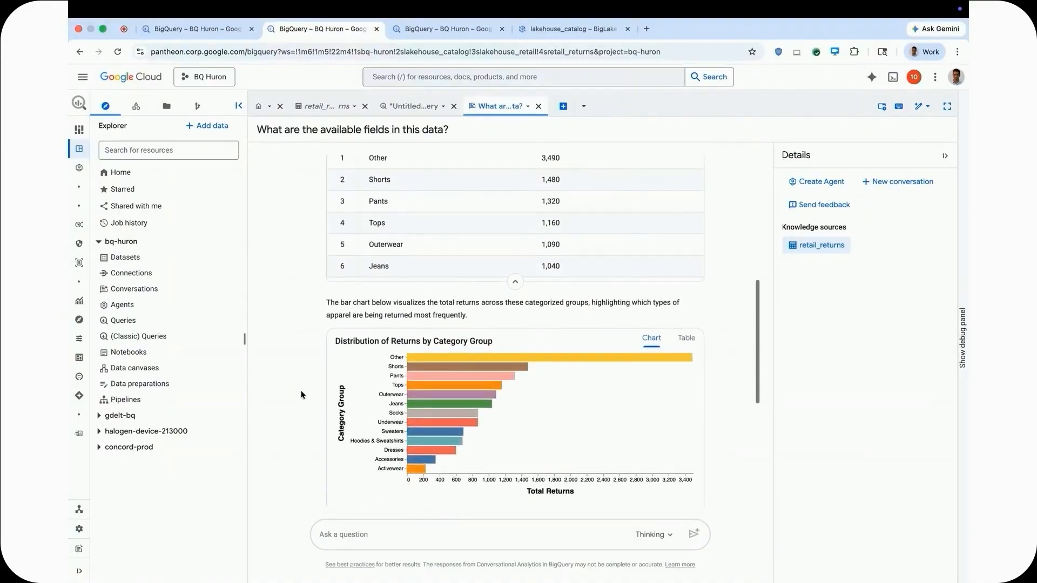
scroll(301, 395, down, 1)
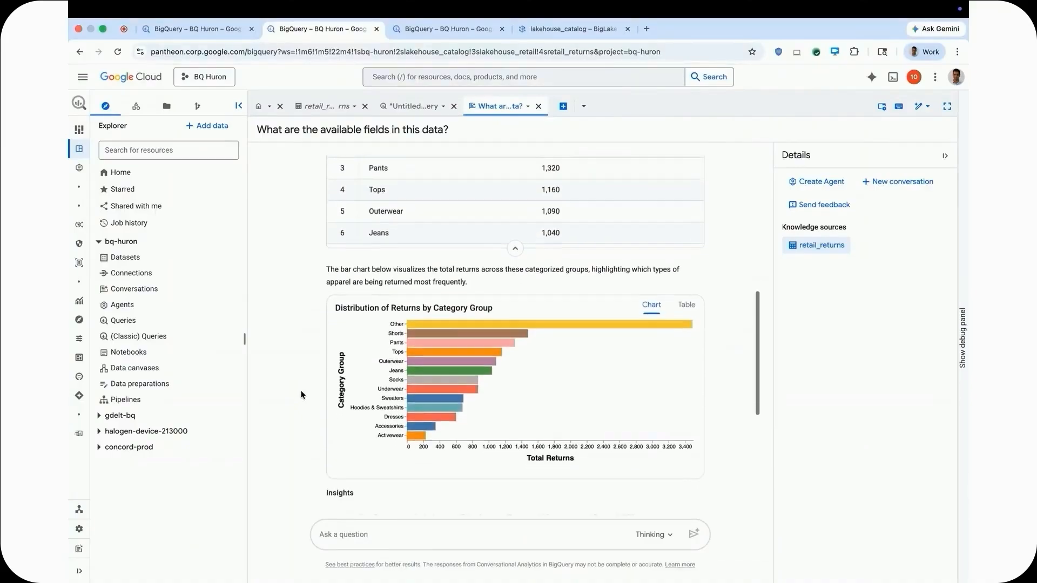
scroll(301, 395, down, 2)
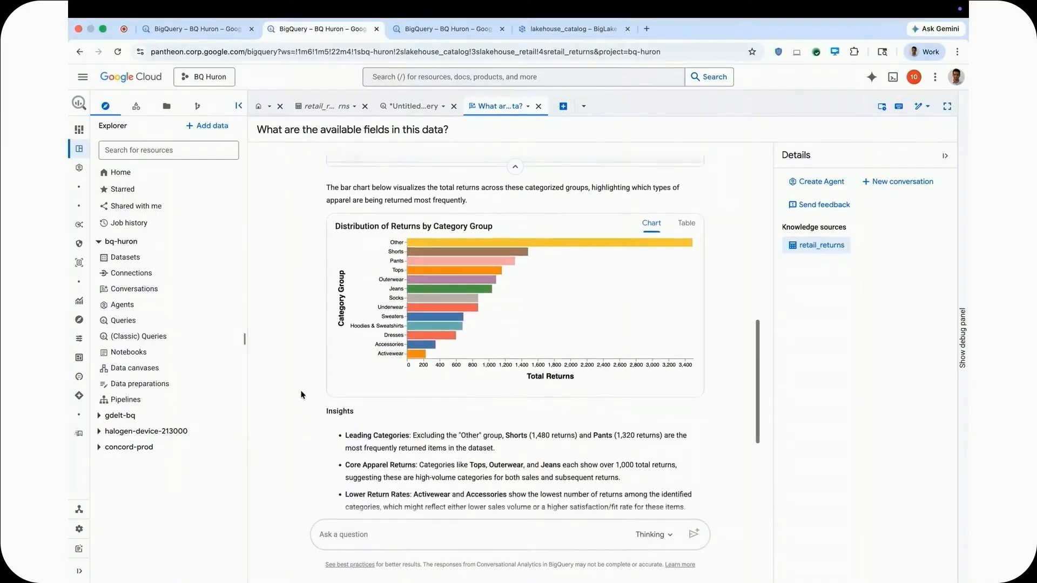
scroll(301, 395, down, 1)
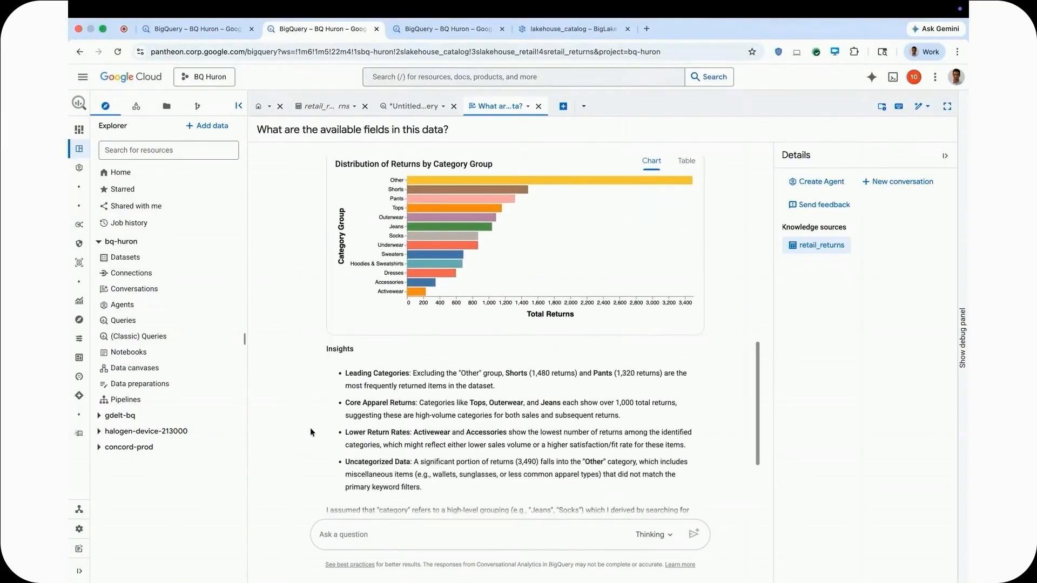
scroll(310, 431, down, 1)
scroll(311, 431, down, 1)
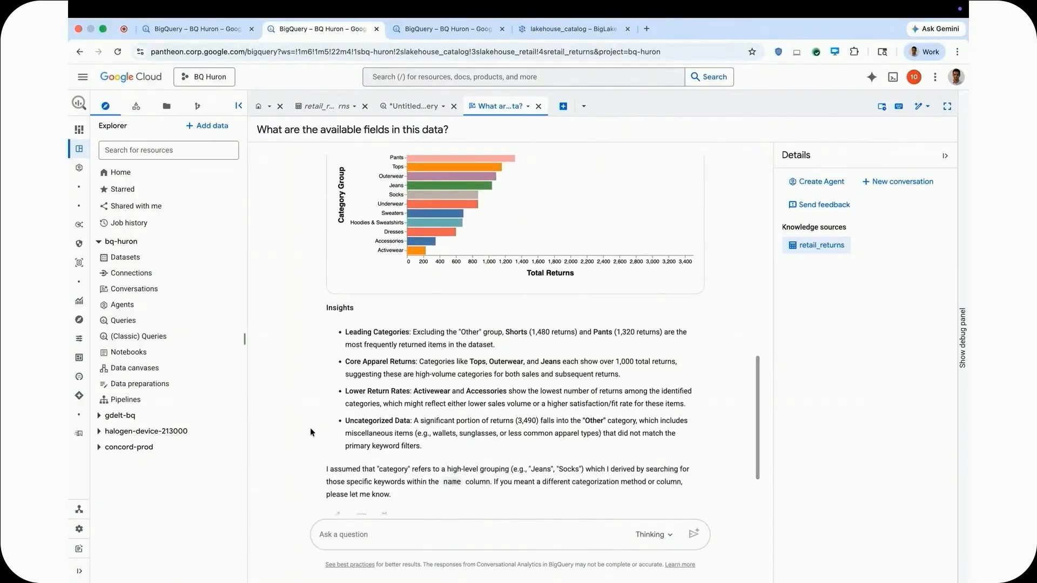
scroll(310, 431, down, 1)
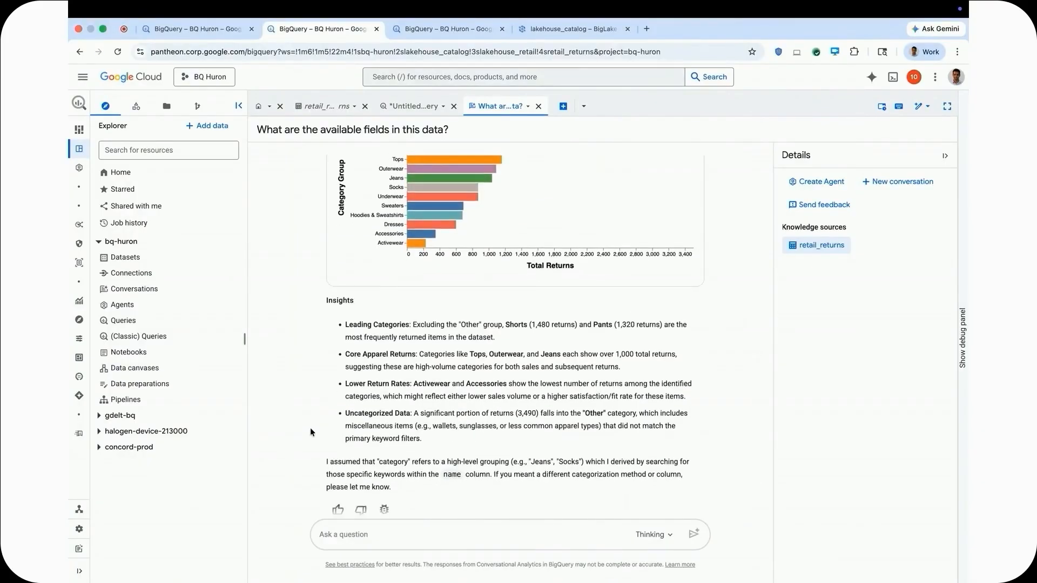
drag(506, 324, 670, 323)
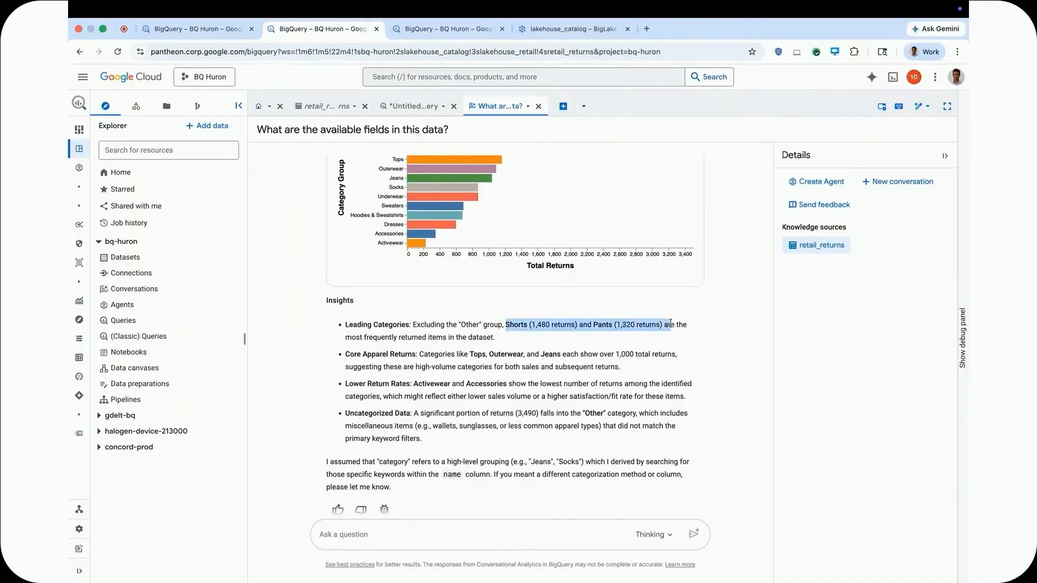
scroll(323, 413, down, 1)
click(323, 413)
scroll(323, 413, down, 1)
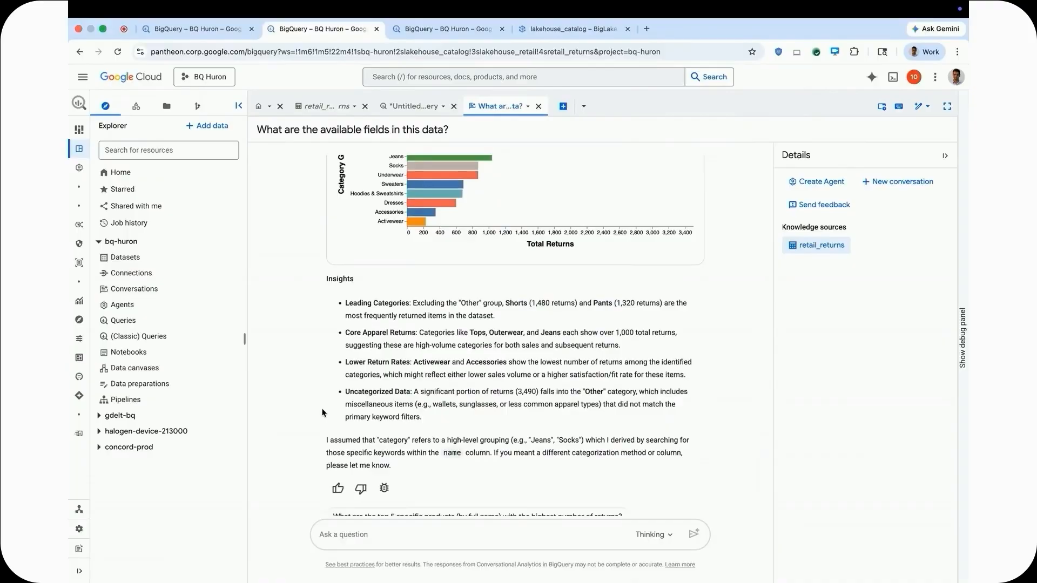
scroll(323, 413, down, 4)
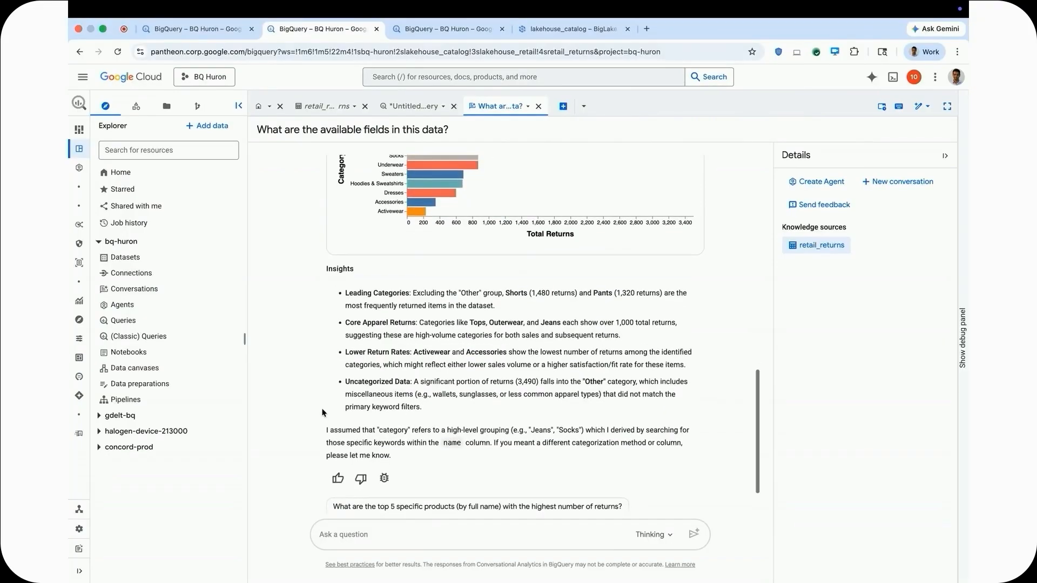
scroll(322, 413, down, 1)
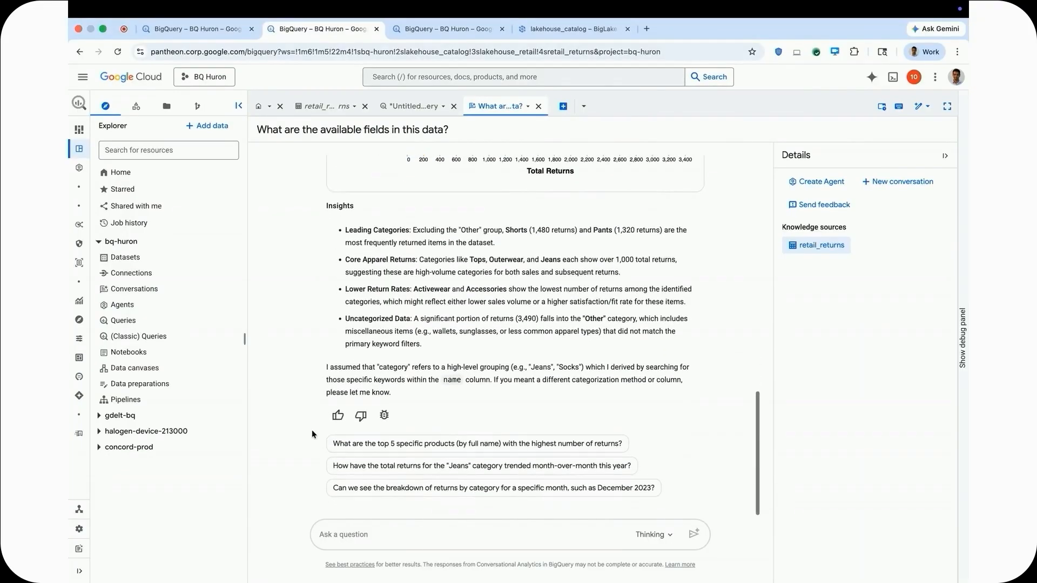
Ask the conversation "What could be reasons for this return pattern?" and read through the potential reasons and insights in the answer.
click(363, 530)
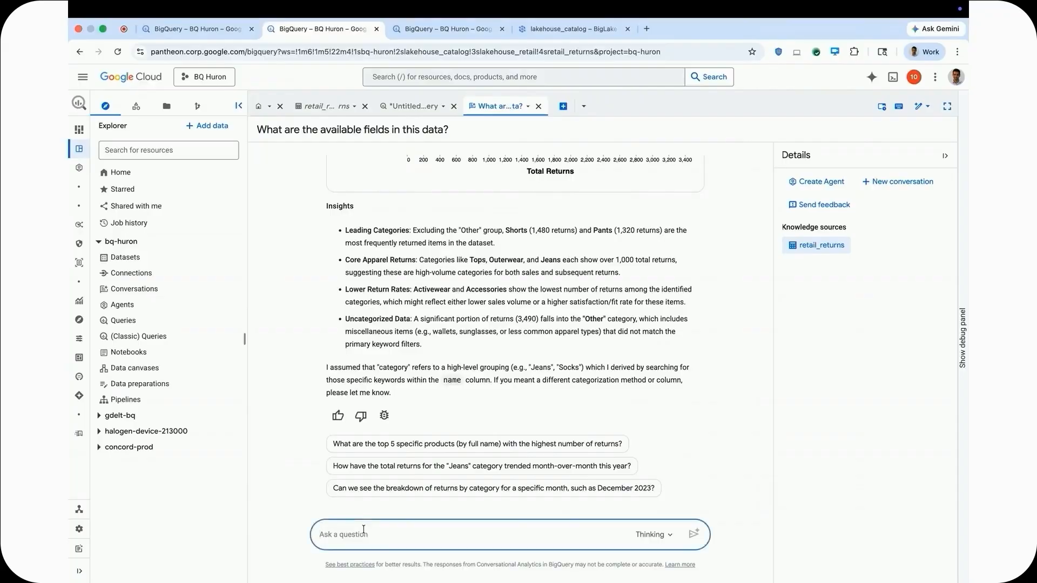
text(What could be)
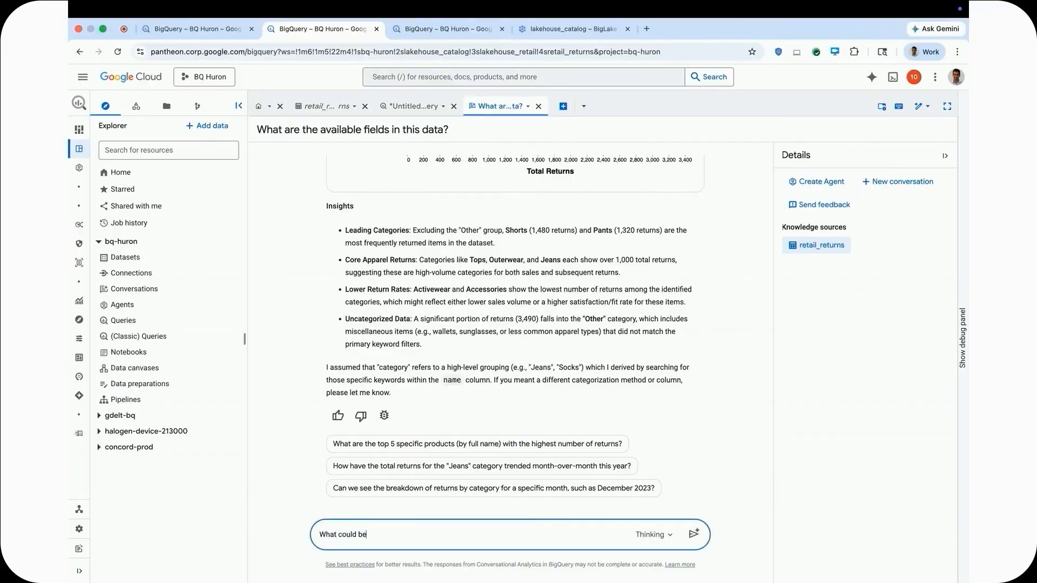
text( reasons for this return pattern?)
key(Return)
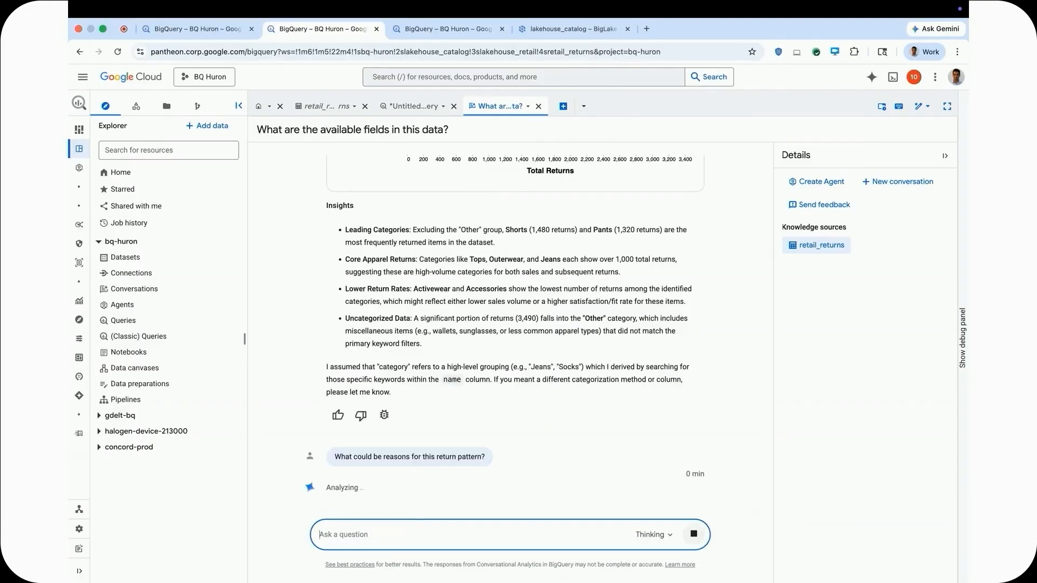
scroll(316, 389, up, 5)
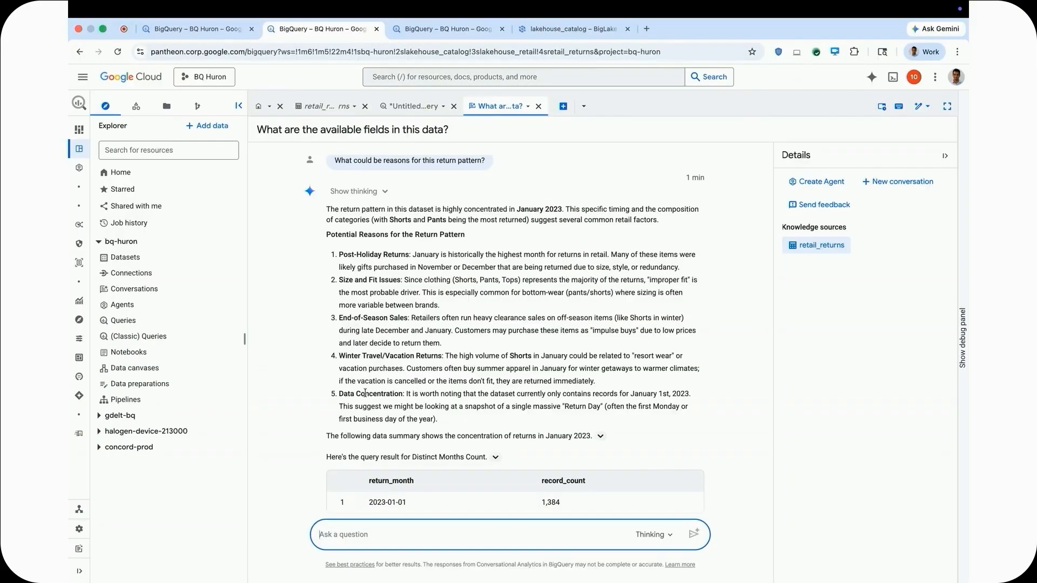
scroll(312, 421, down, 3)
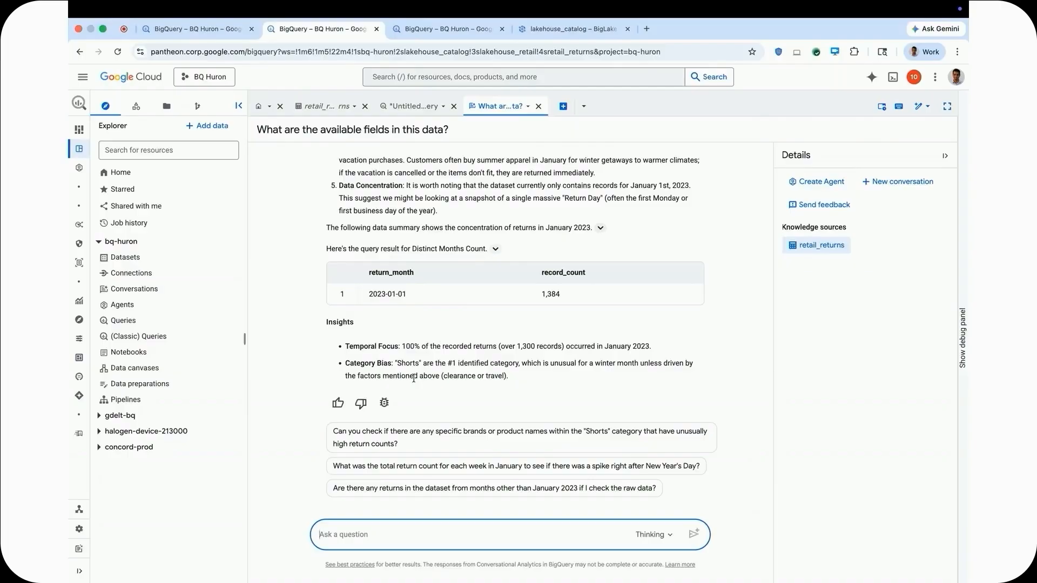
Review the potential reasons and insights given in the answer about the return pattern.
scroll(414, 378, up, 1)
scroll(315, 379, down, 1)
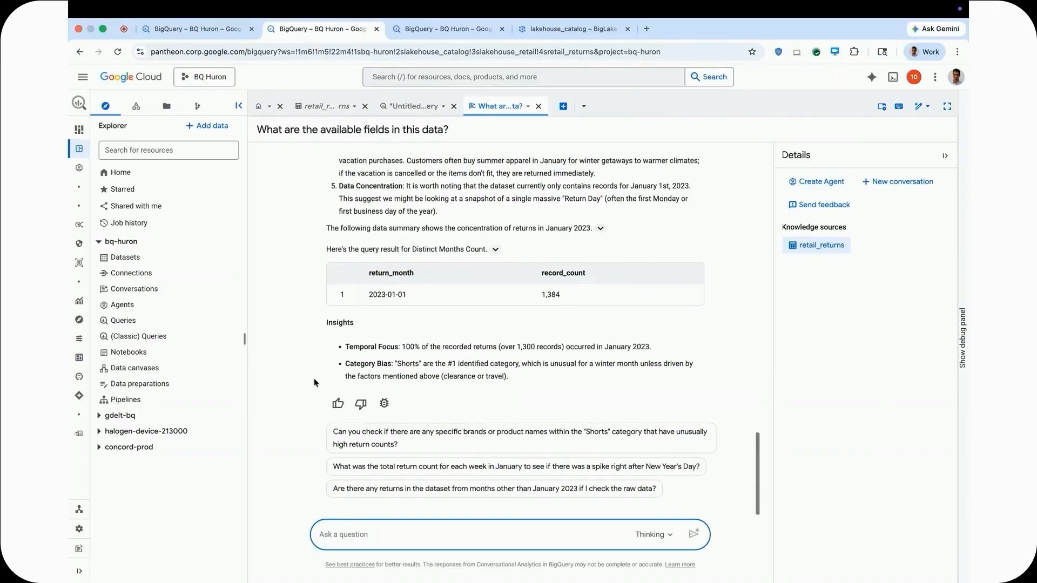
scroll(314, 381, up, 2)
scroll(314, 382, up, 4)
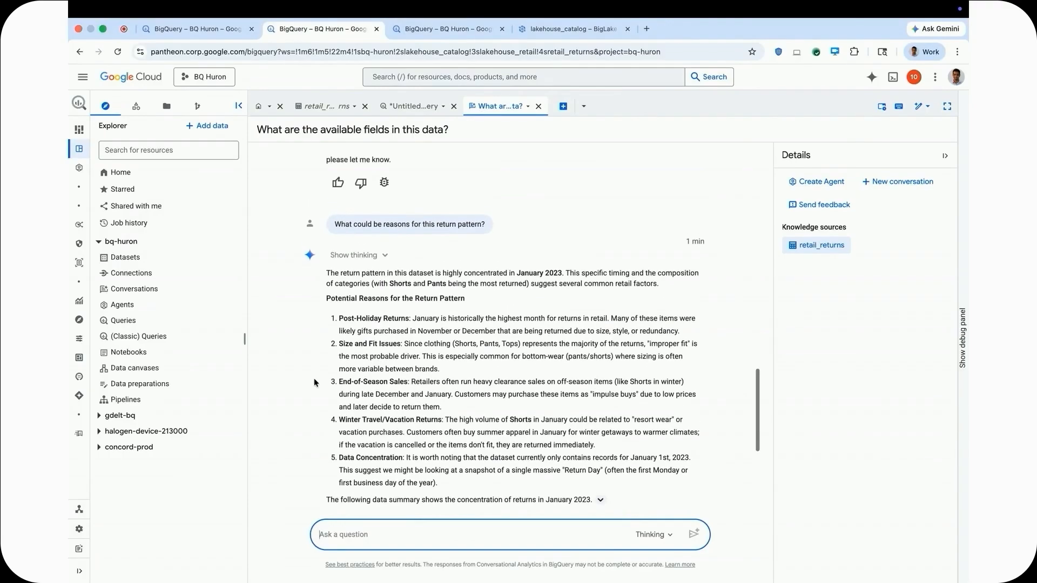
Create a new agent from this conversation and name it "Retail Return Insights".
click(812, 180)
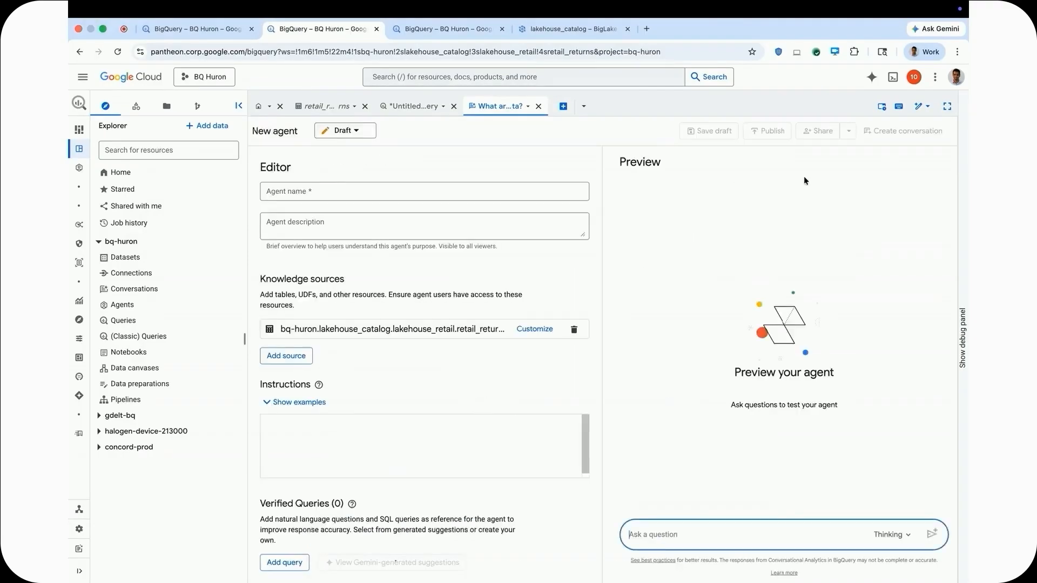
click(469, 192)
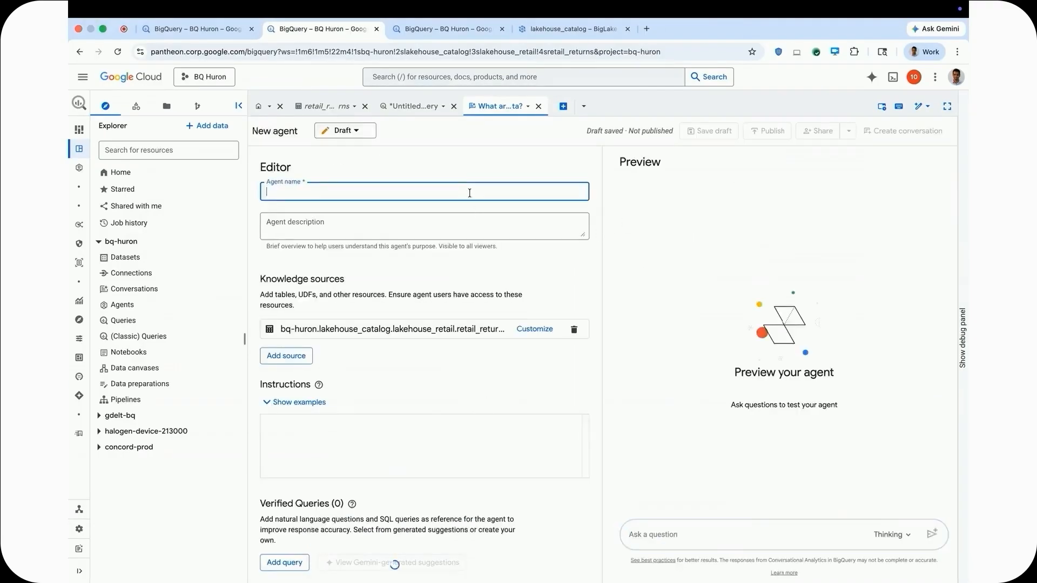
text(Retail R)
key(BackSpace)
text(Retur)
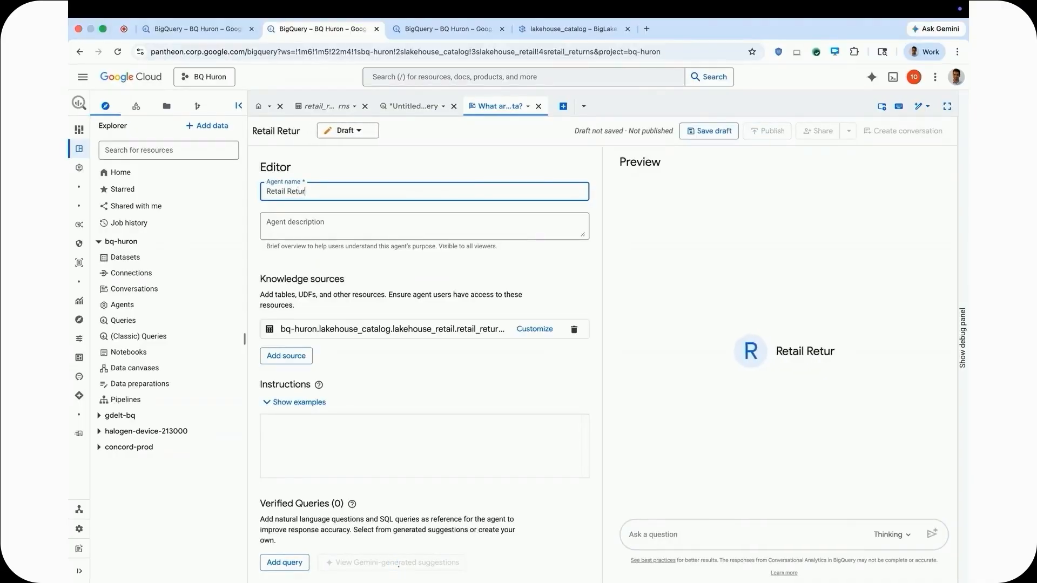
text(n Insights)
Review the agent's available knowledge sources and confirm the preselected retail_returns table from lakehouse_catalog.lakehouse_retail.
click(287, 355)
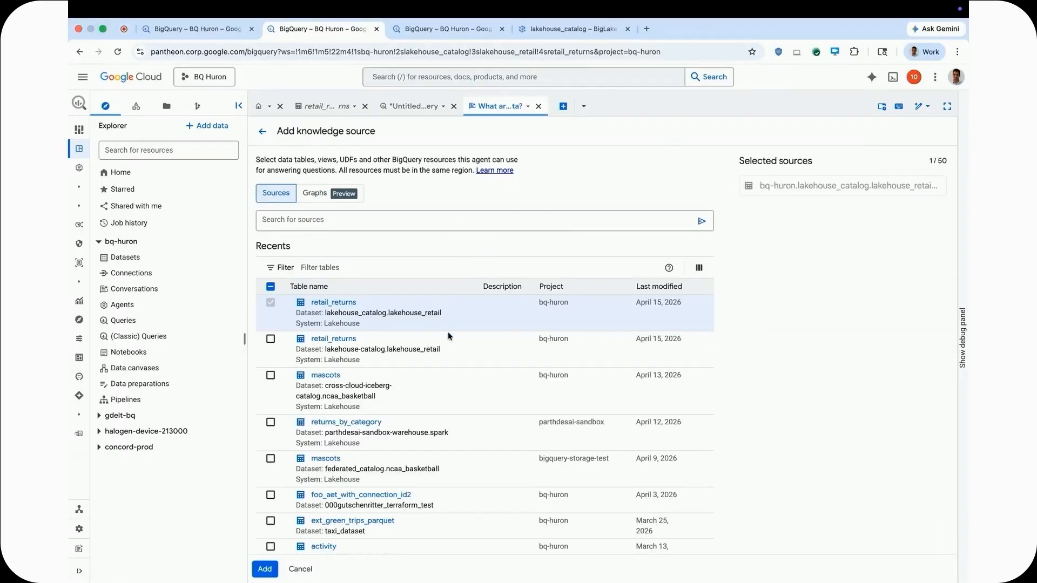
click(267, 570)
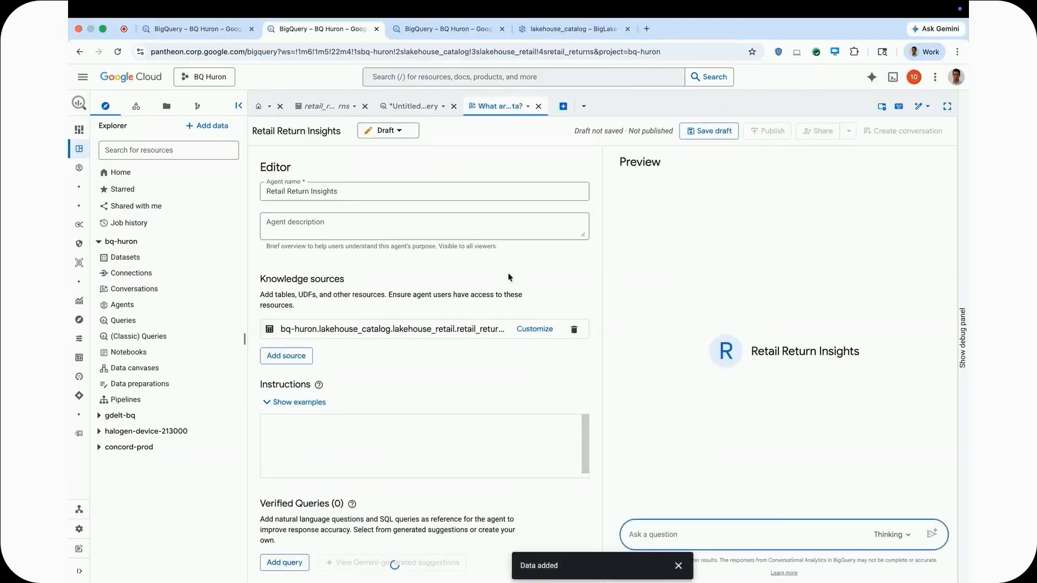
click(678, 565)
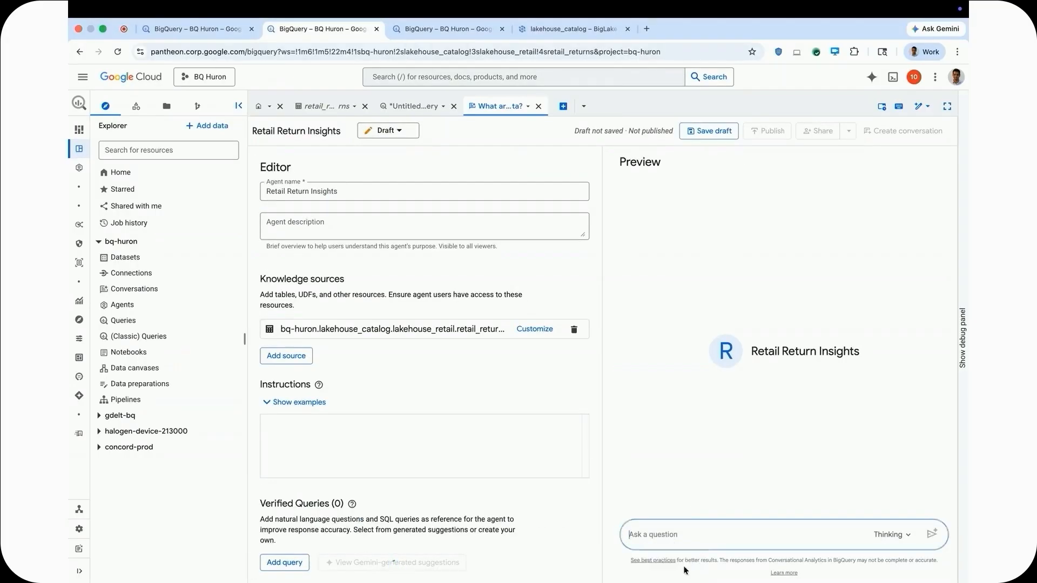
Switch to the Dataplex catalog search, look up retail_returns and open the table's us-central1 entry under lakehouse_catalog.
click(552, 29)
text(retail)
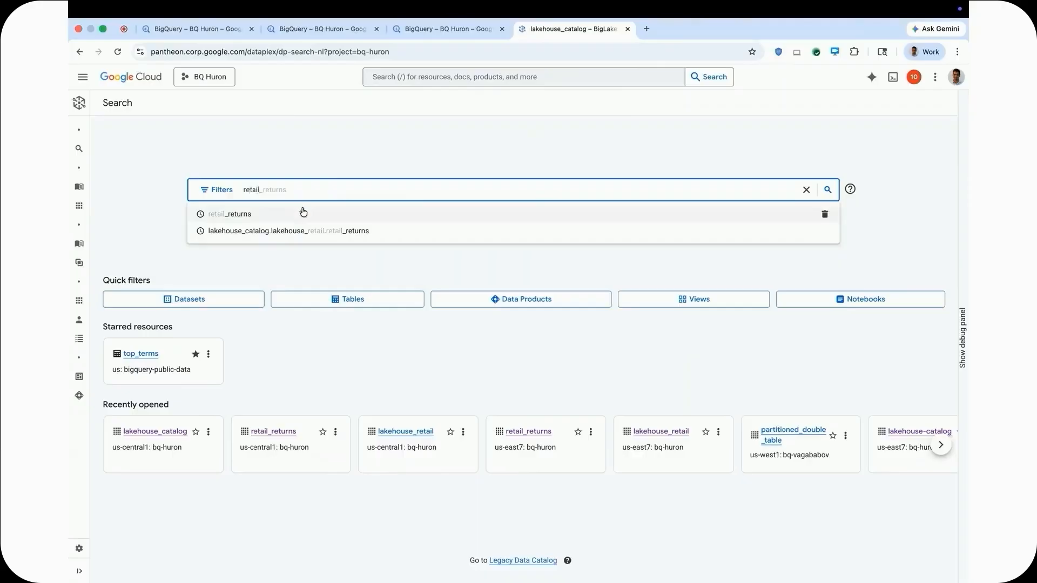
click(303, 214)
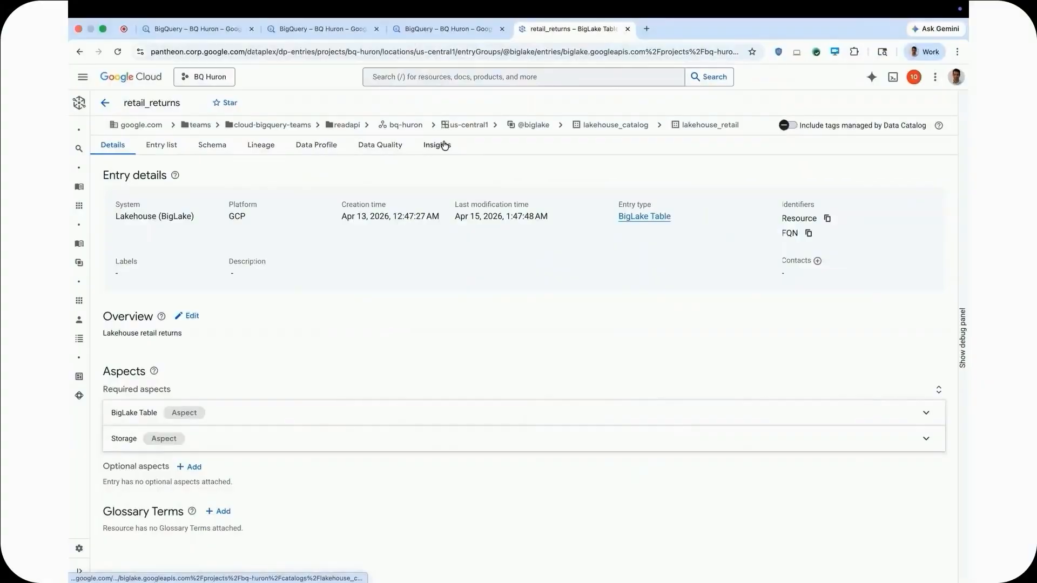
Expand the BigLake Table and Storage aspects of the retail_returns entry and inspect its entry list, schema and lineage graph.
click(220, 414)
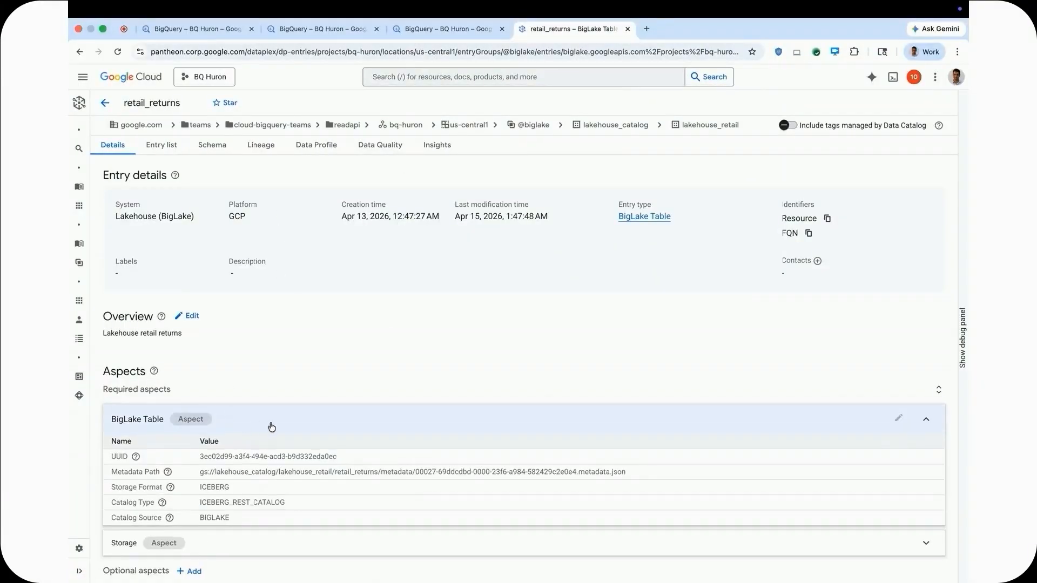
click(213, 543)
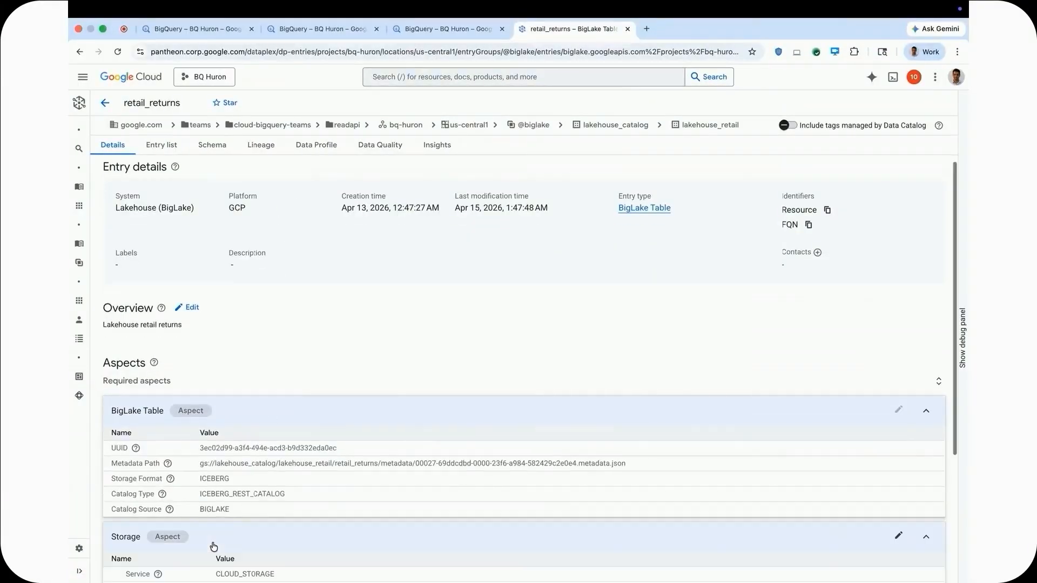
click(170, 151)
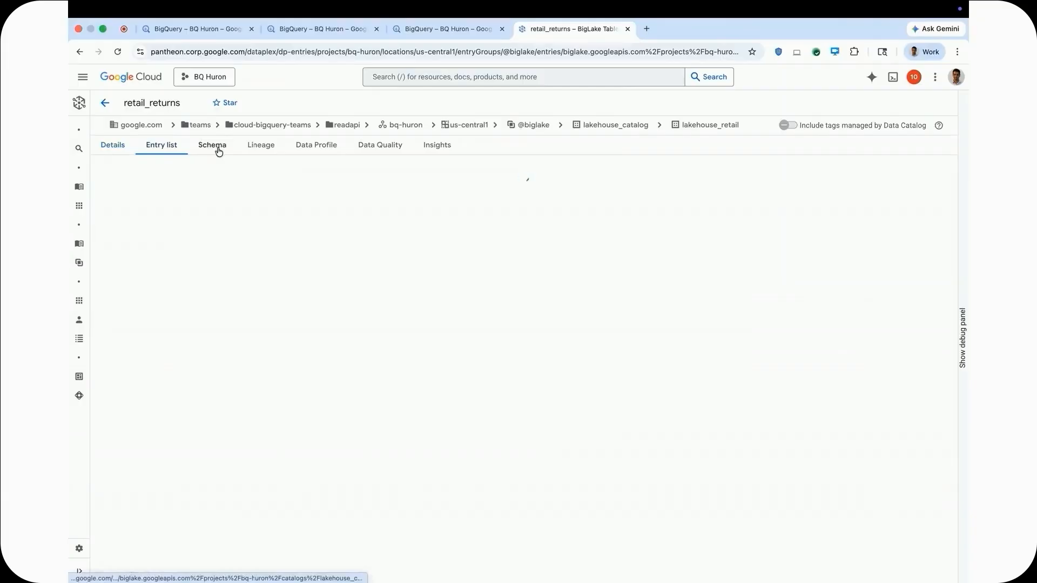
click(218, 151)
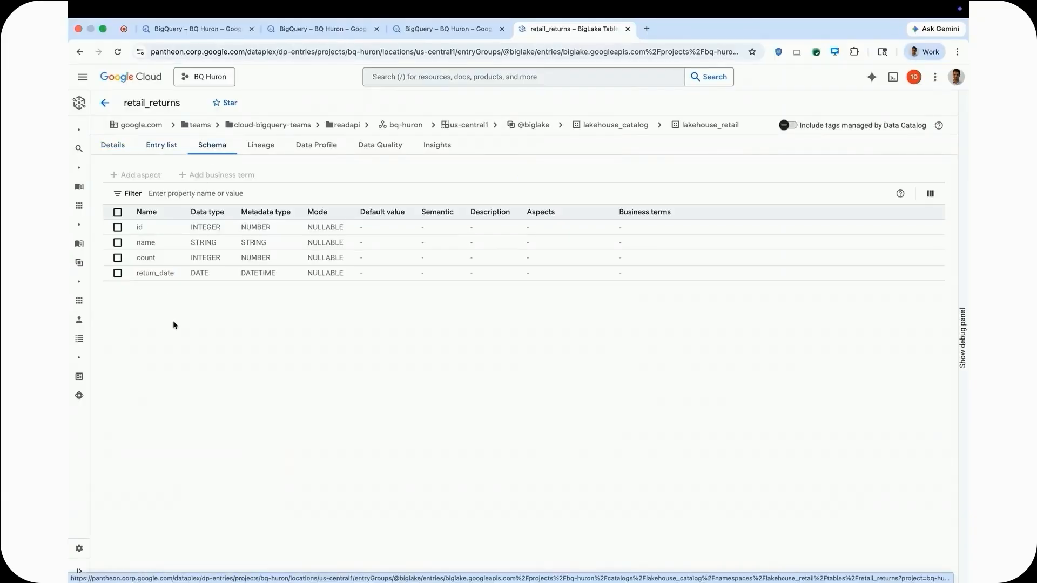
click(261, 146)
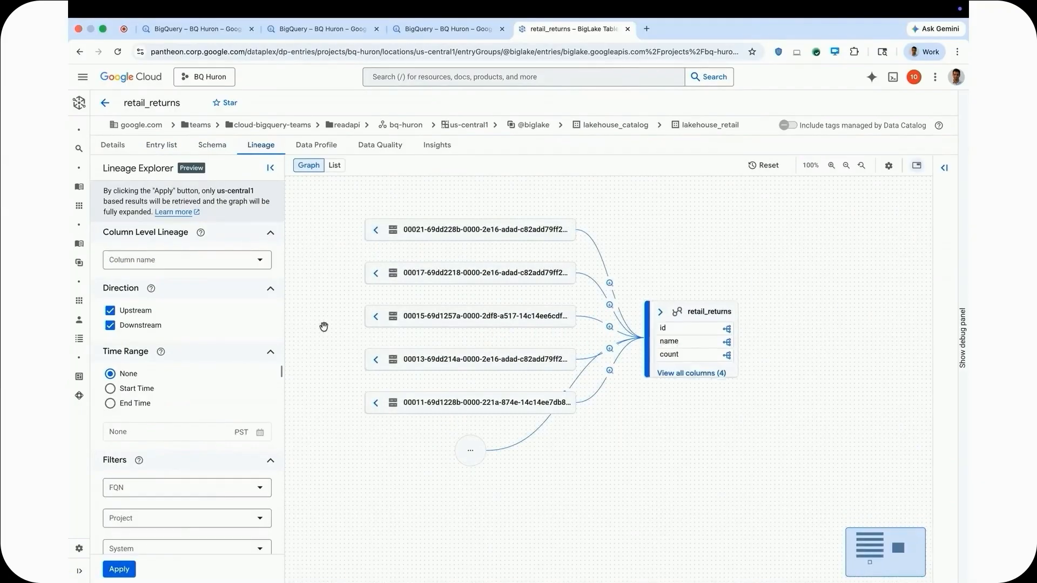
Open the parent lakehouse_catalog entry's details and examine its BigLake Catalog aspect, particularly the catalog type.
click(629, 124)
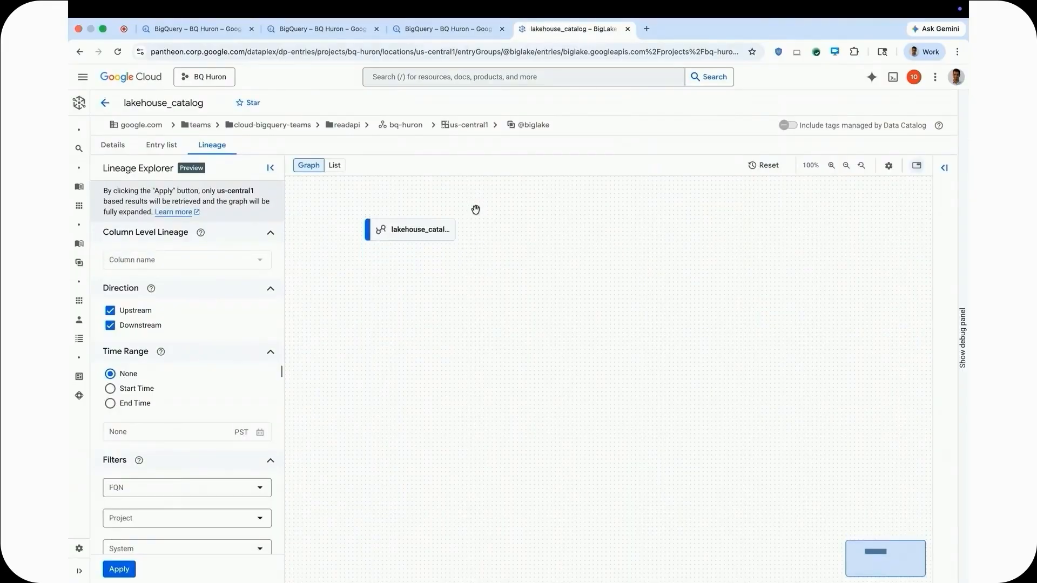
click(113, 145)
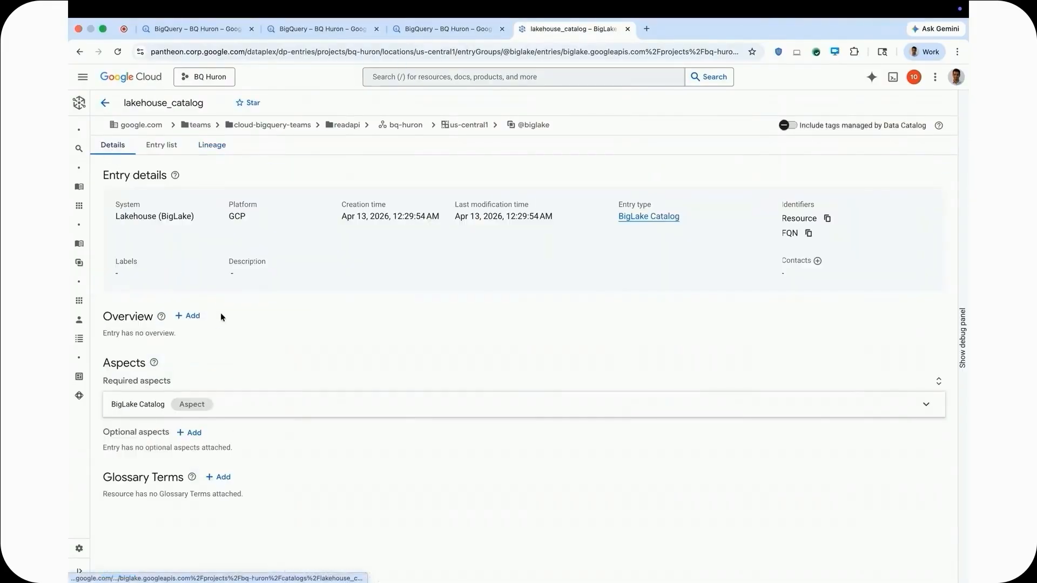
click(247, 412)
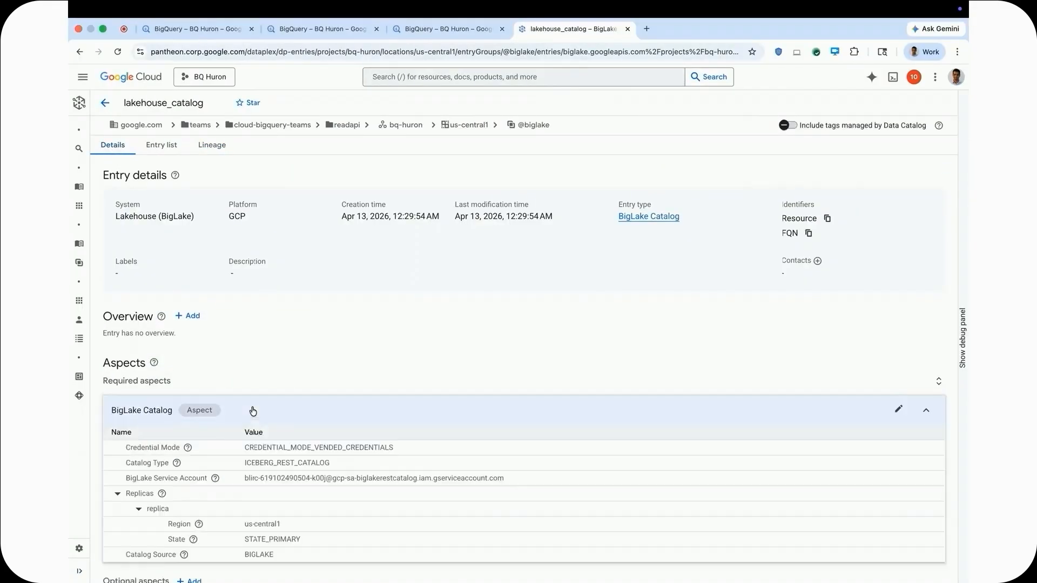
scroll(290, 482, down, 1)
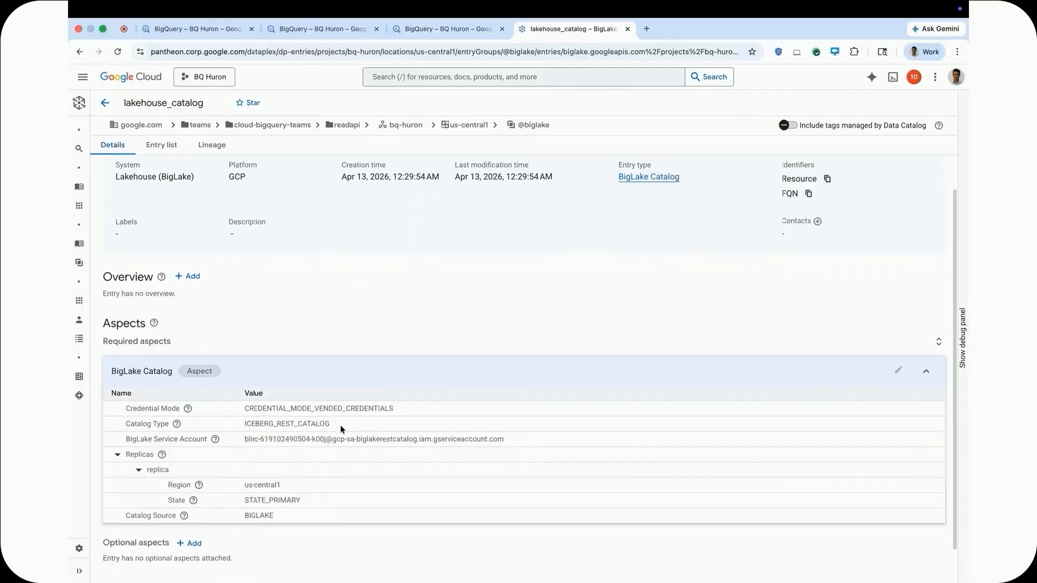
drag(338, 424, 244, 426)
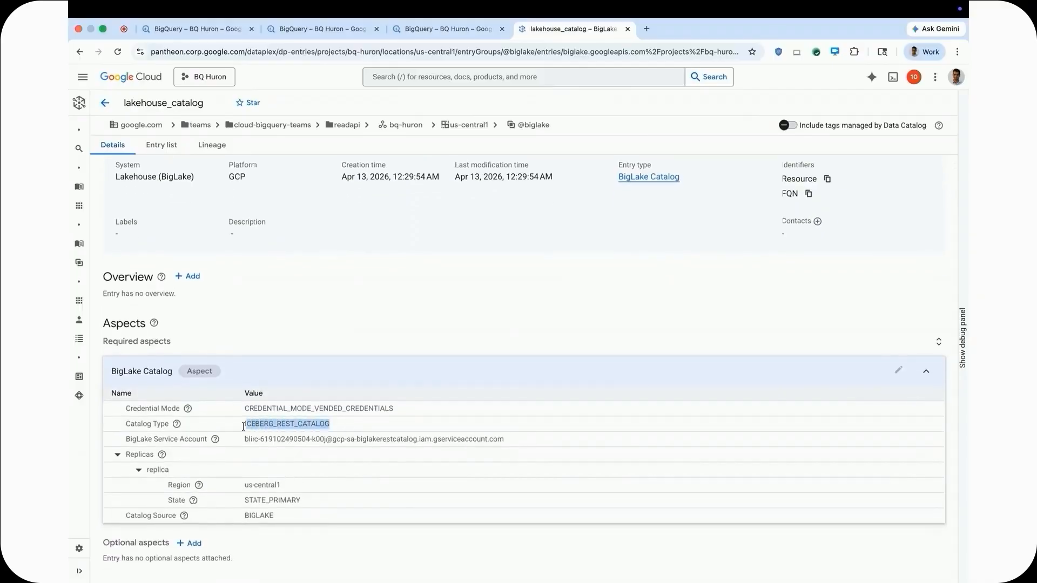
click(331, 538)
scroll(331, 538, up, 1)
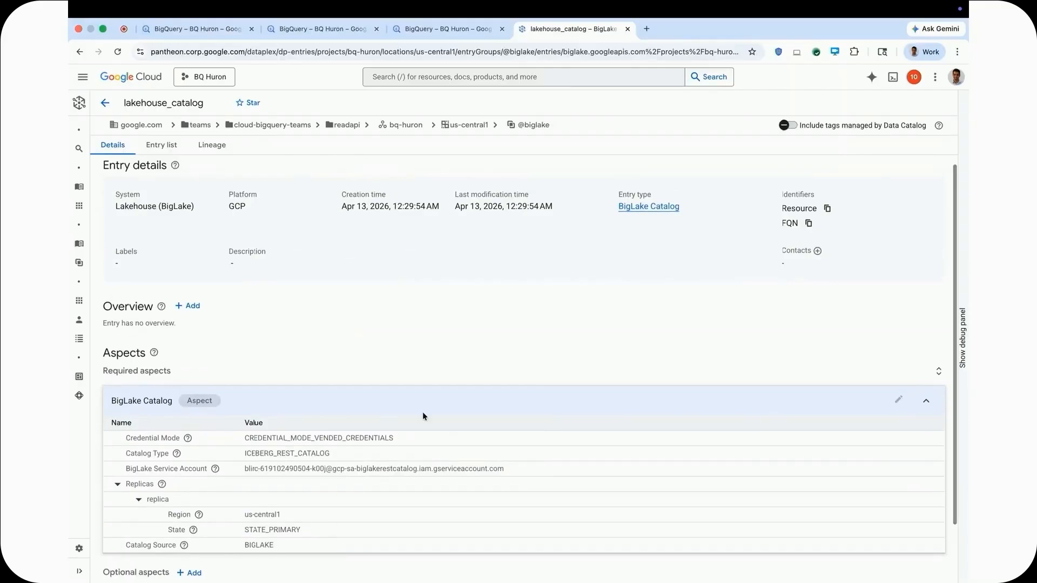